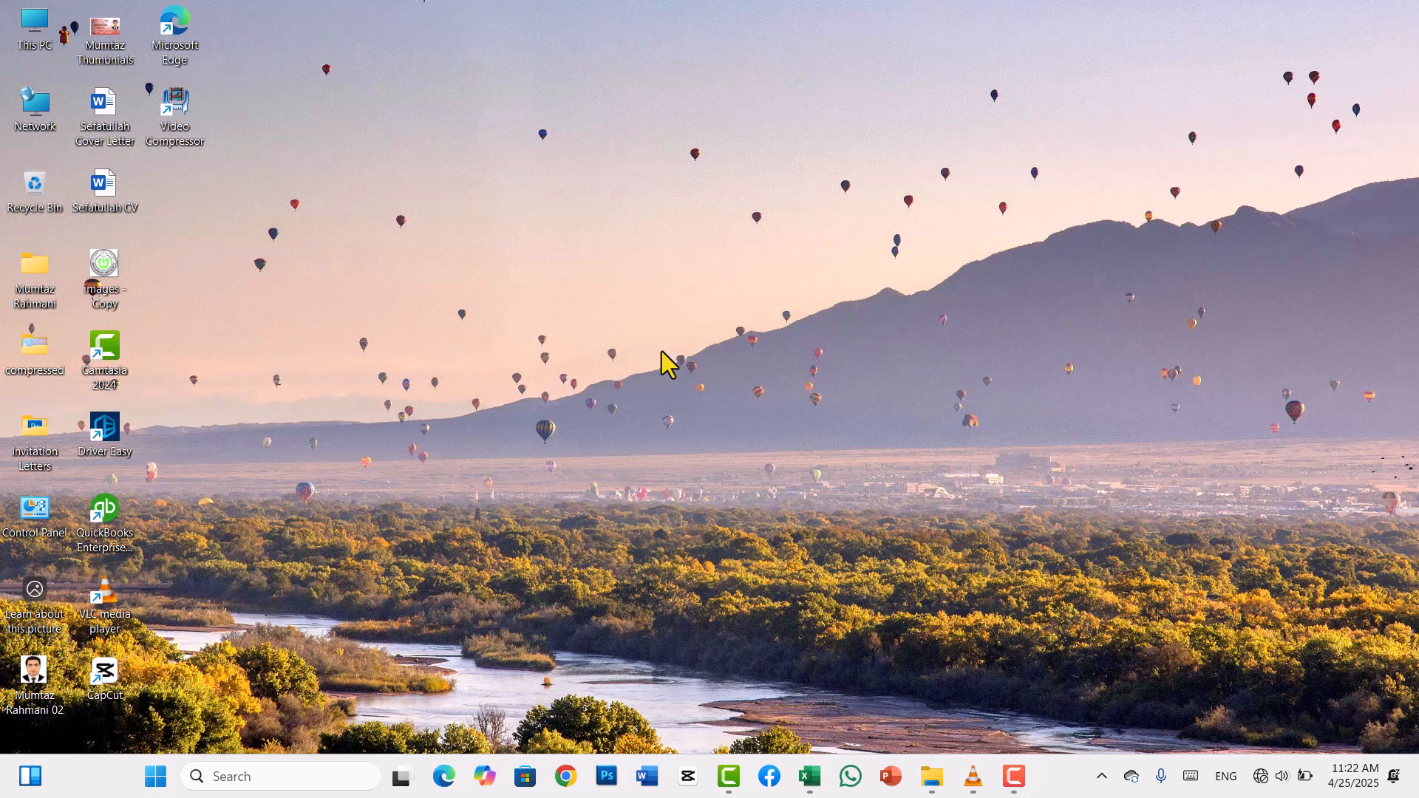
- Switch to the Book1 workbook in Excel and select the Sales and Bonus headings in turn
click(811, 778)
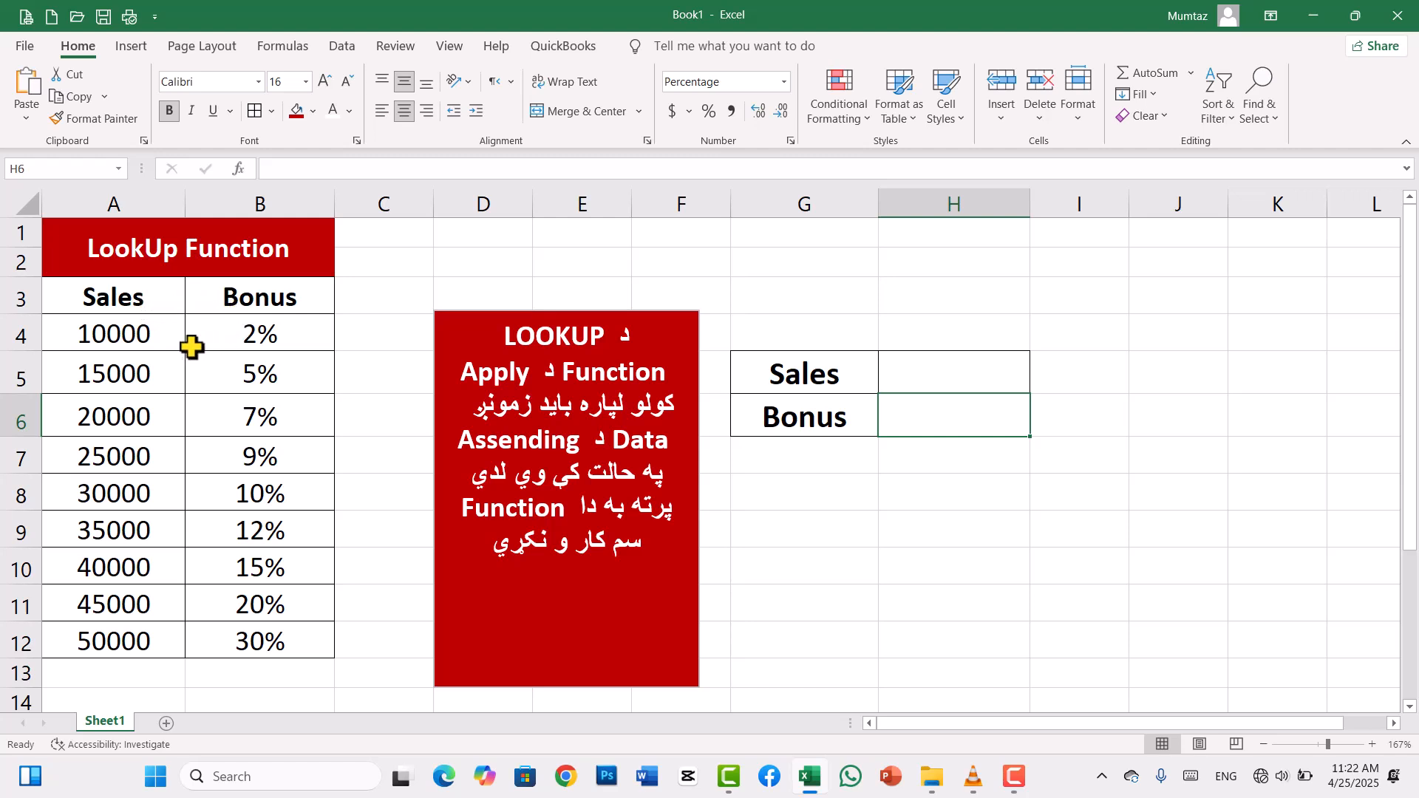
click(170, 298)
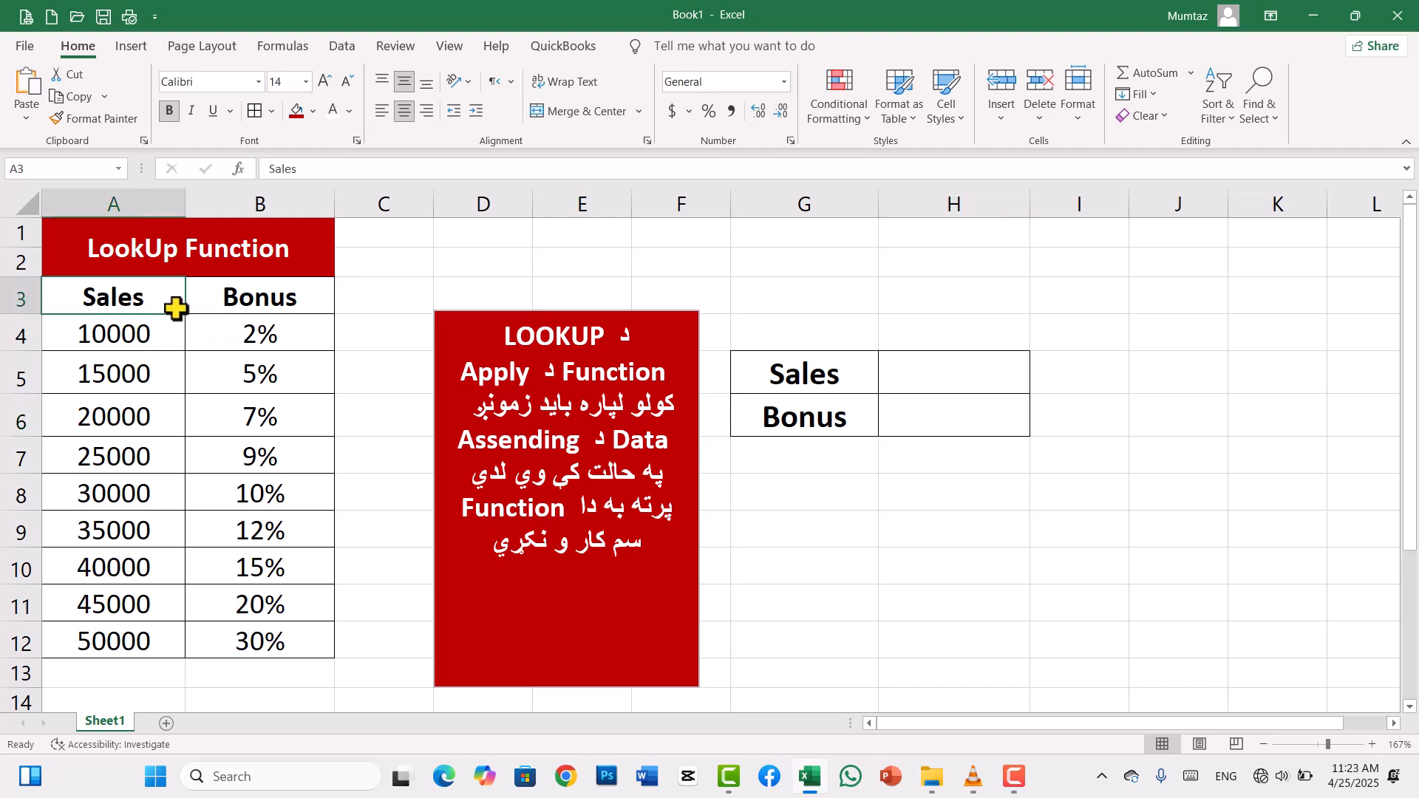
click(237, 298)
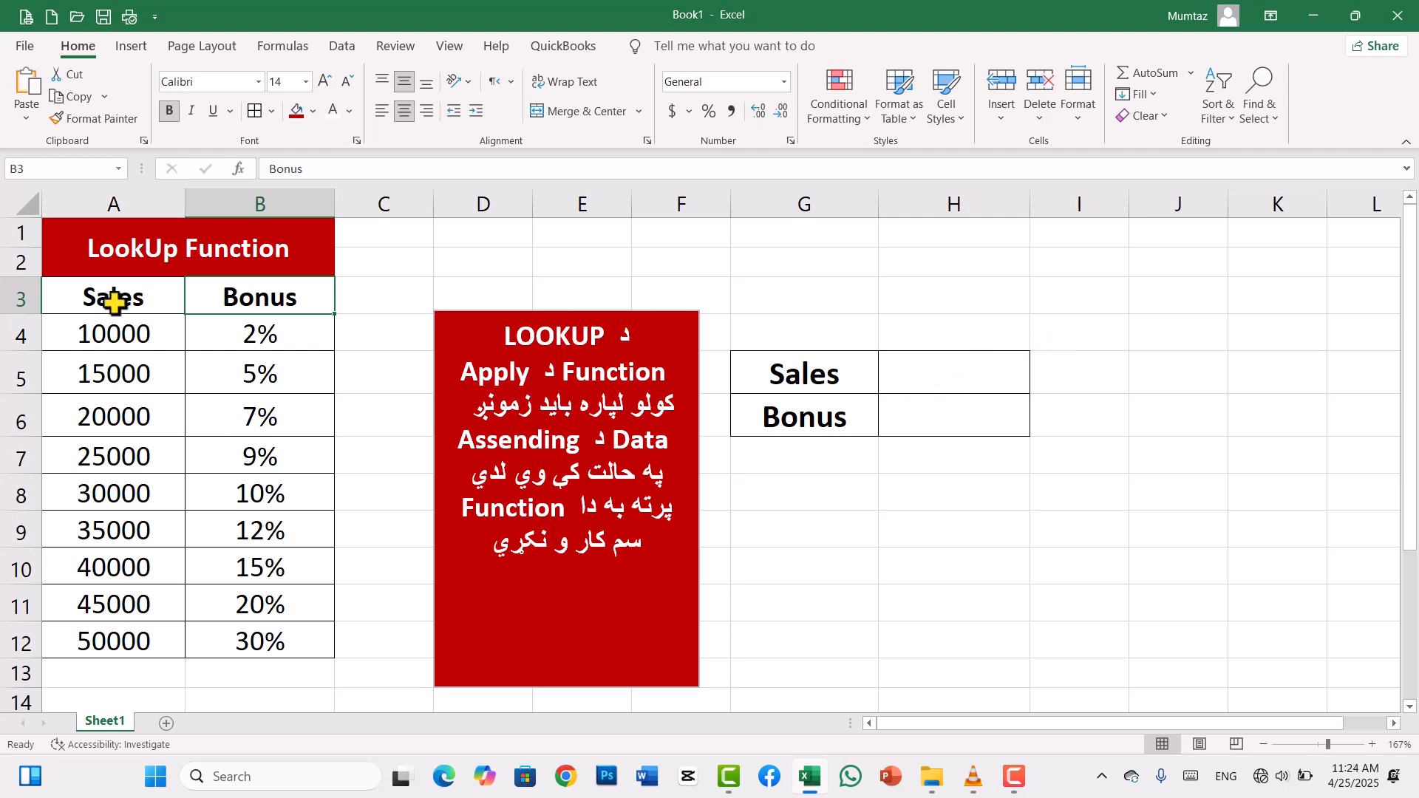
- Review the Sales and Bonus table and the Sort A to Z option for ascending order
drag(143, 304, 266, 630)
click(231, 292)
click(1231, 125)
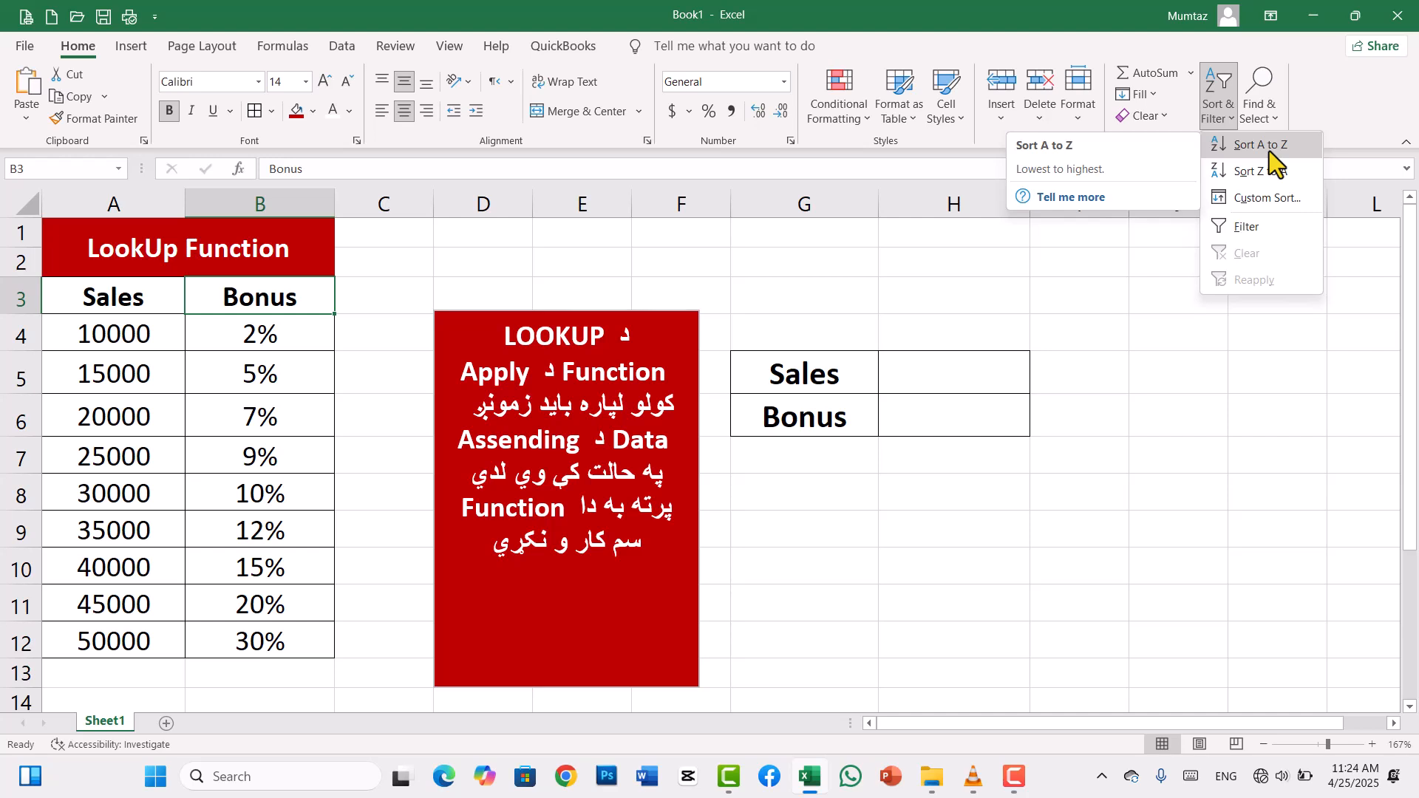
click(969, 372)
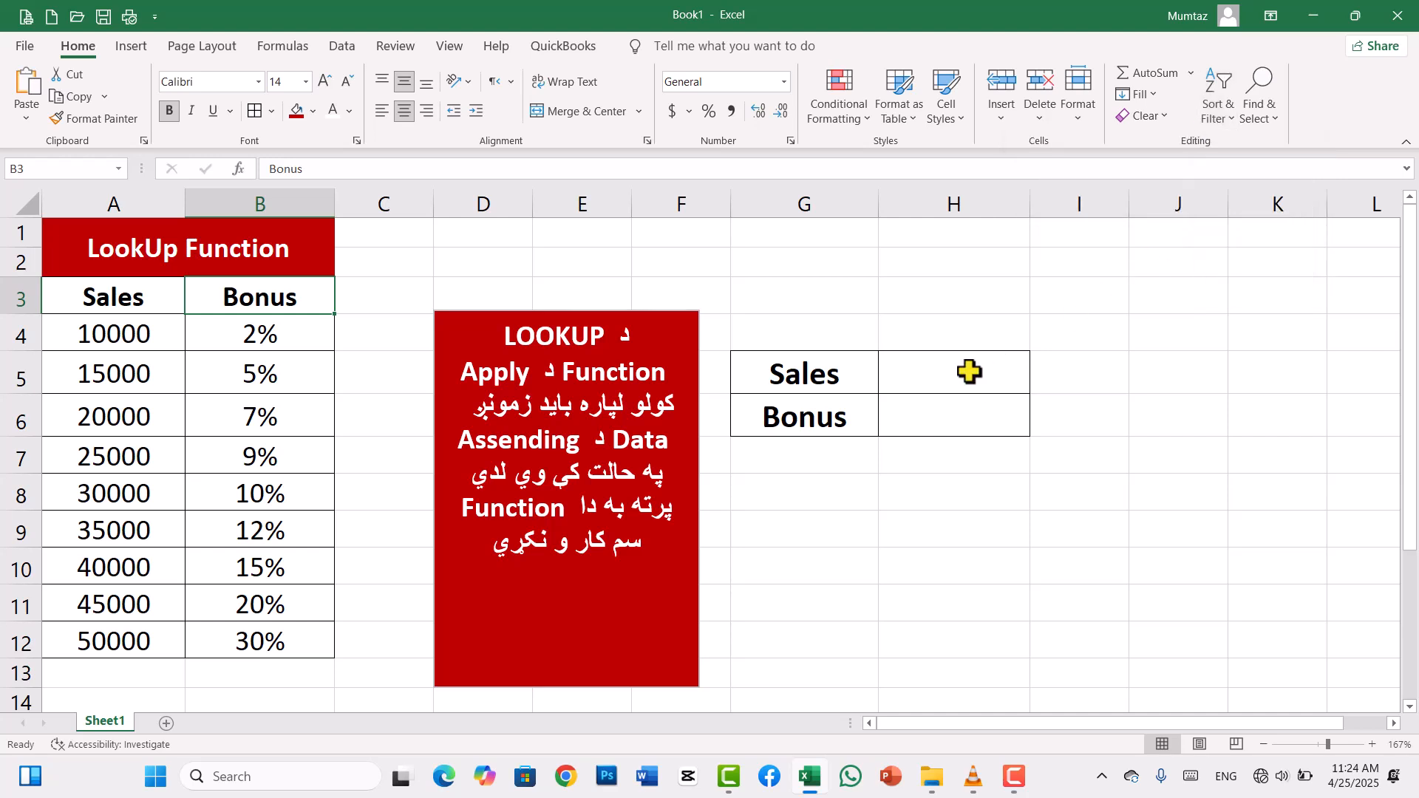
click(946, 410)
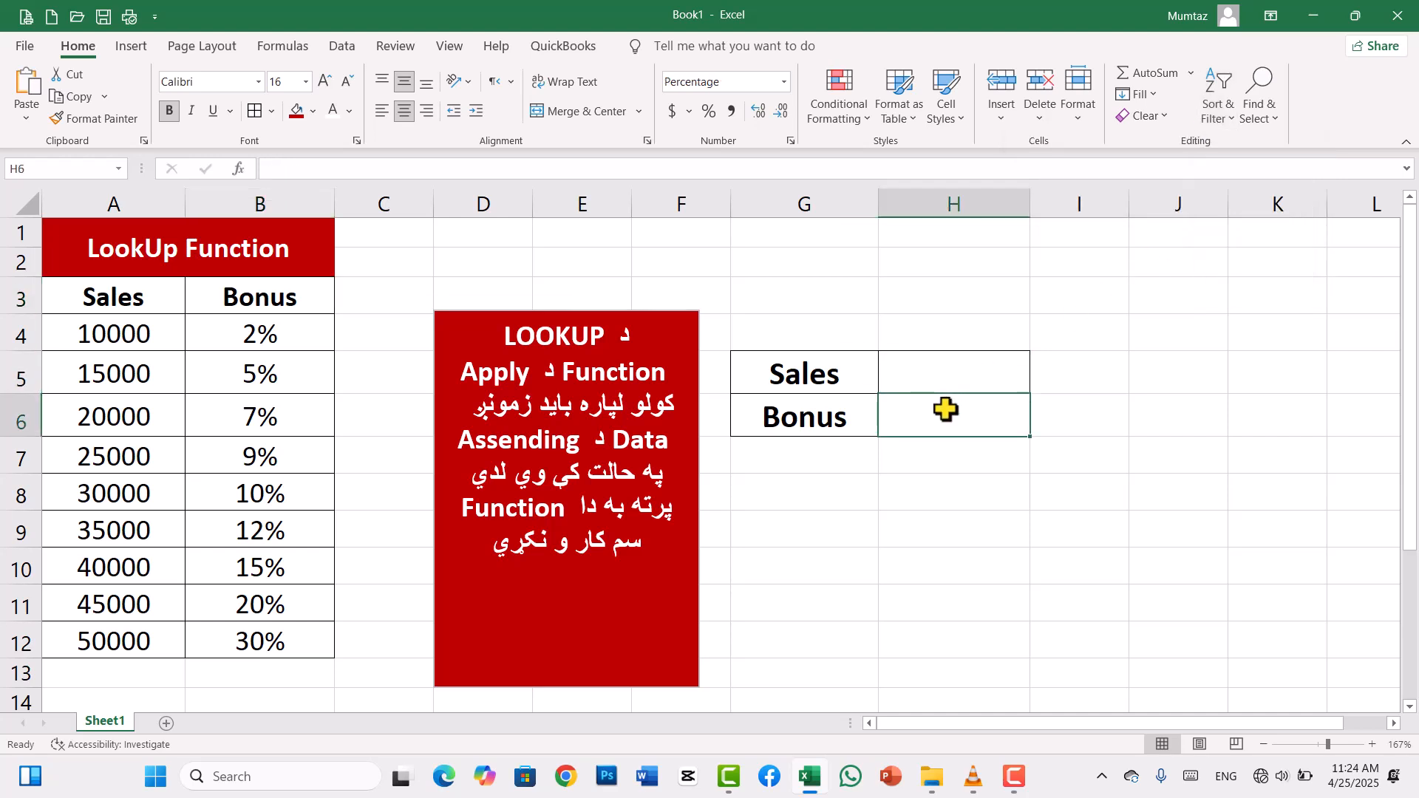
click(916, 374)
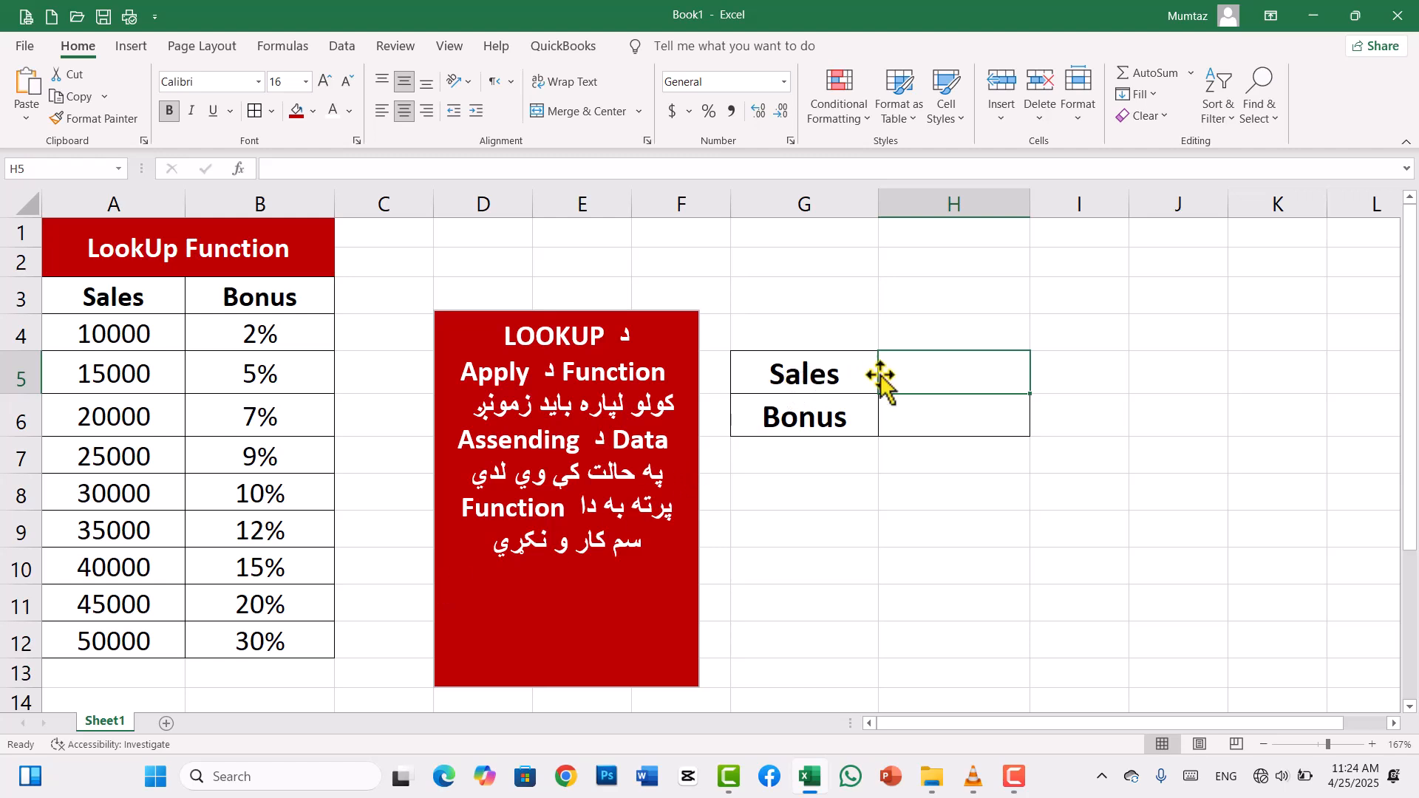
click(915, 418)
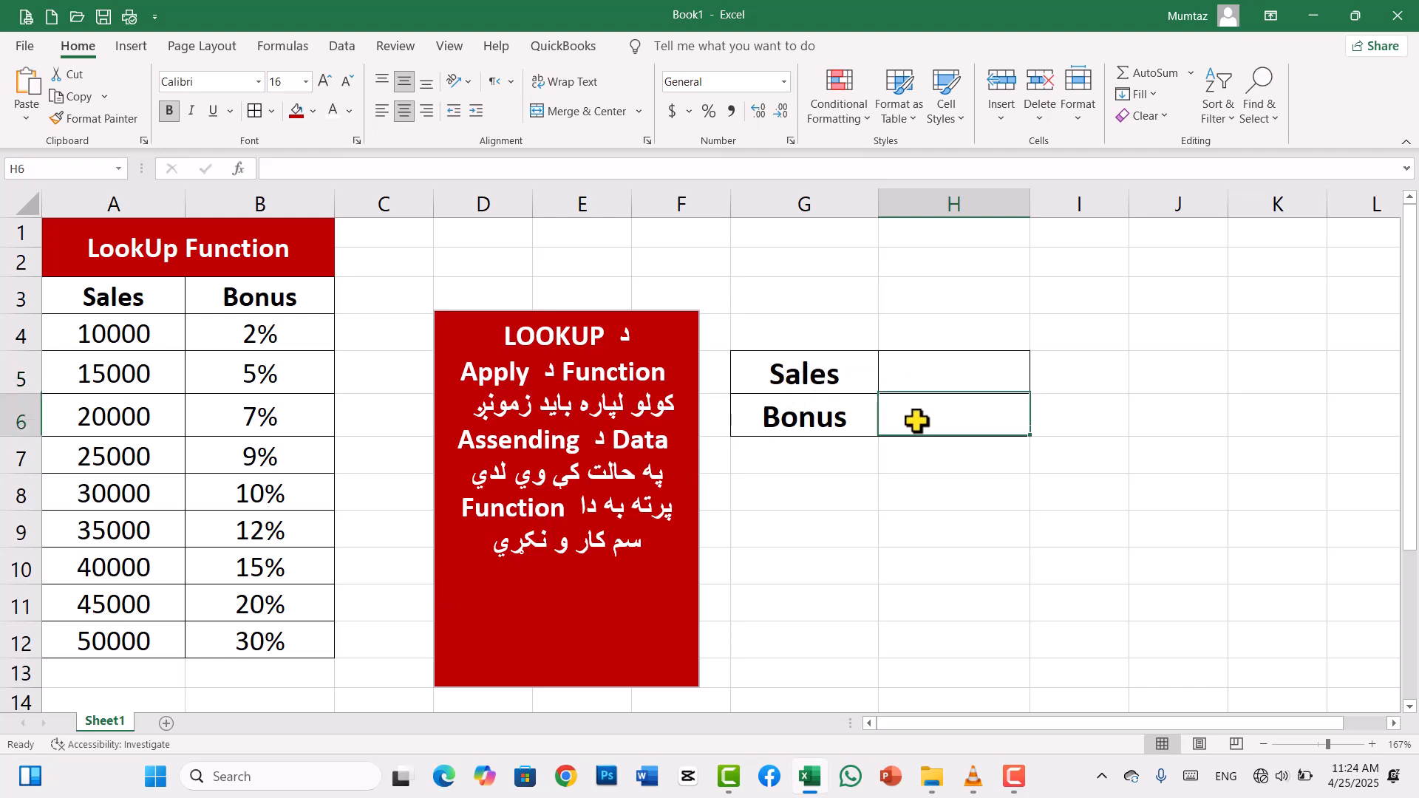
click(931, 385)
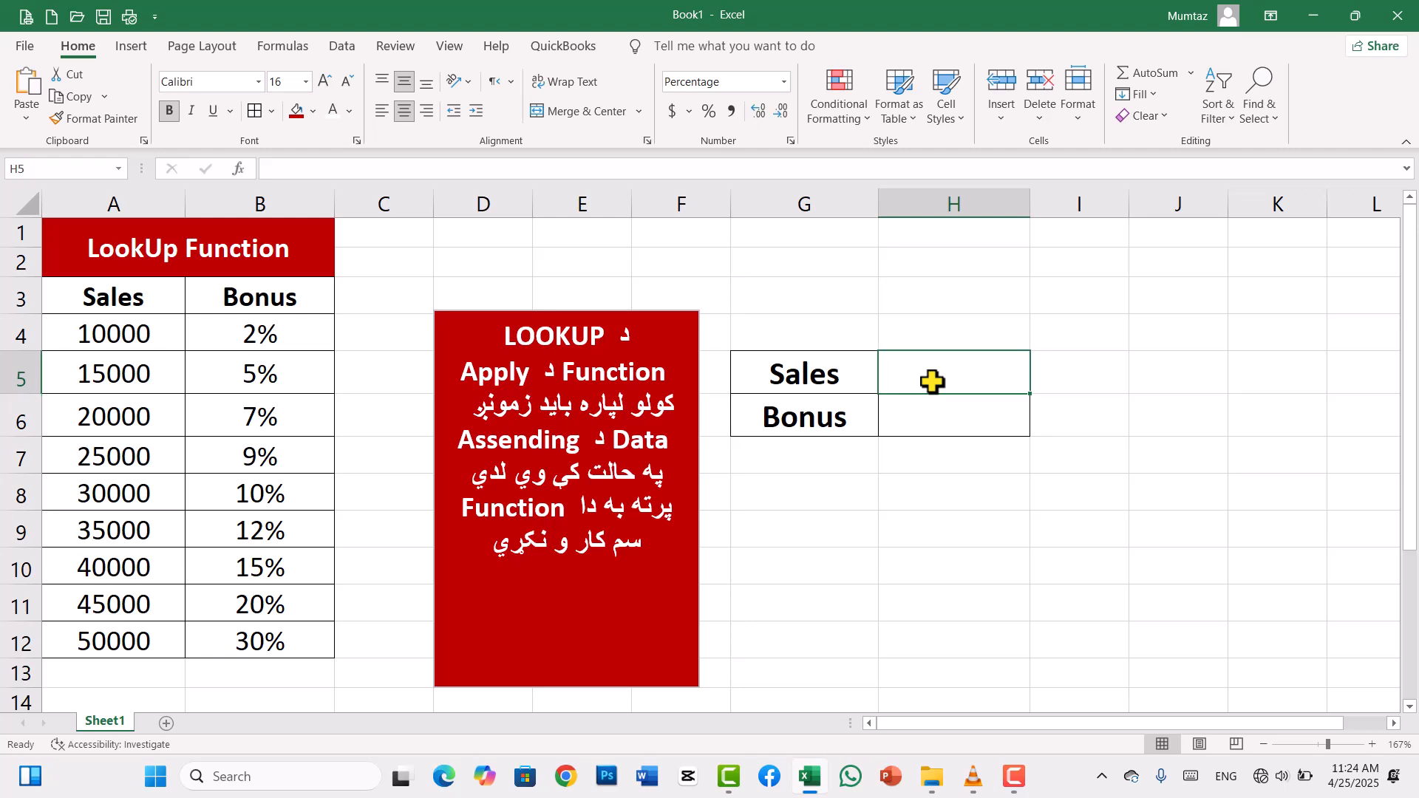
click(1011, 776)
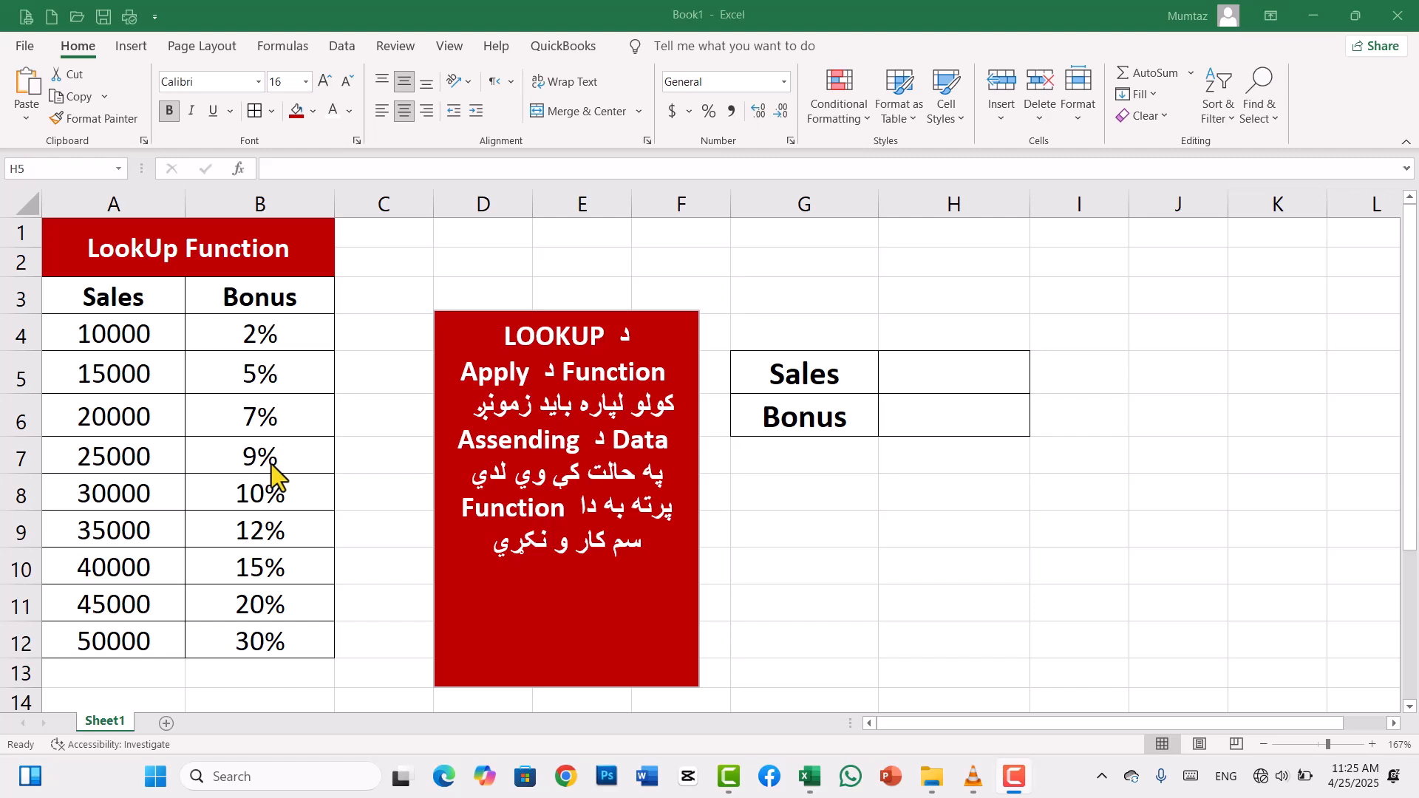
- Enter the formula =LOOKUP(H5,A4:B12) in the Bonus result cell H6
click(943, 414)
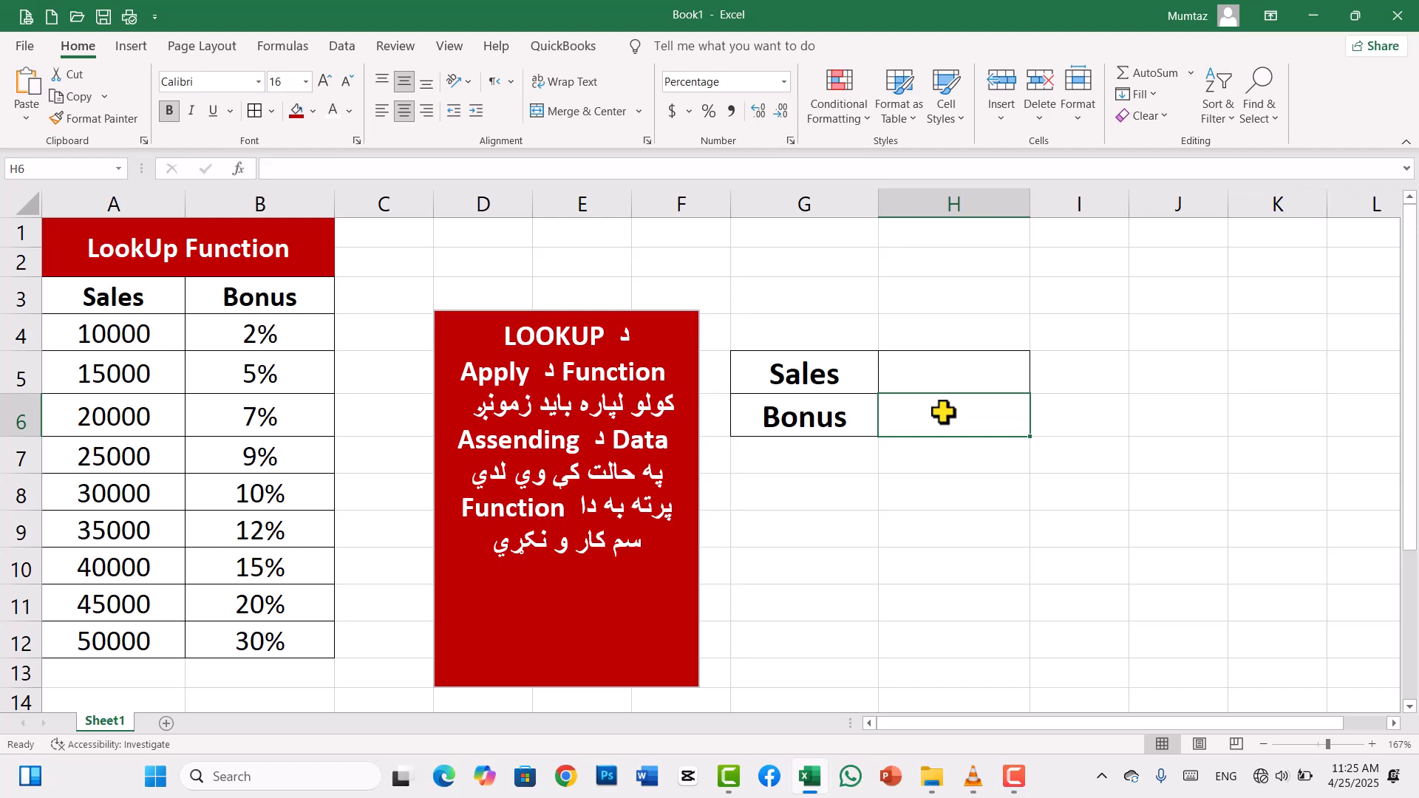
text(=)
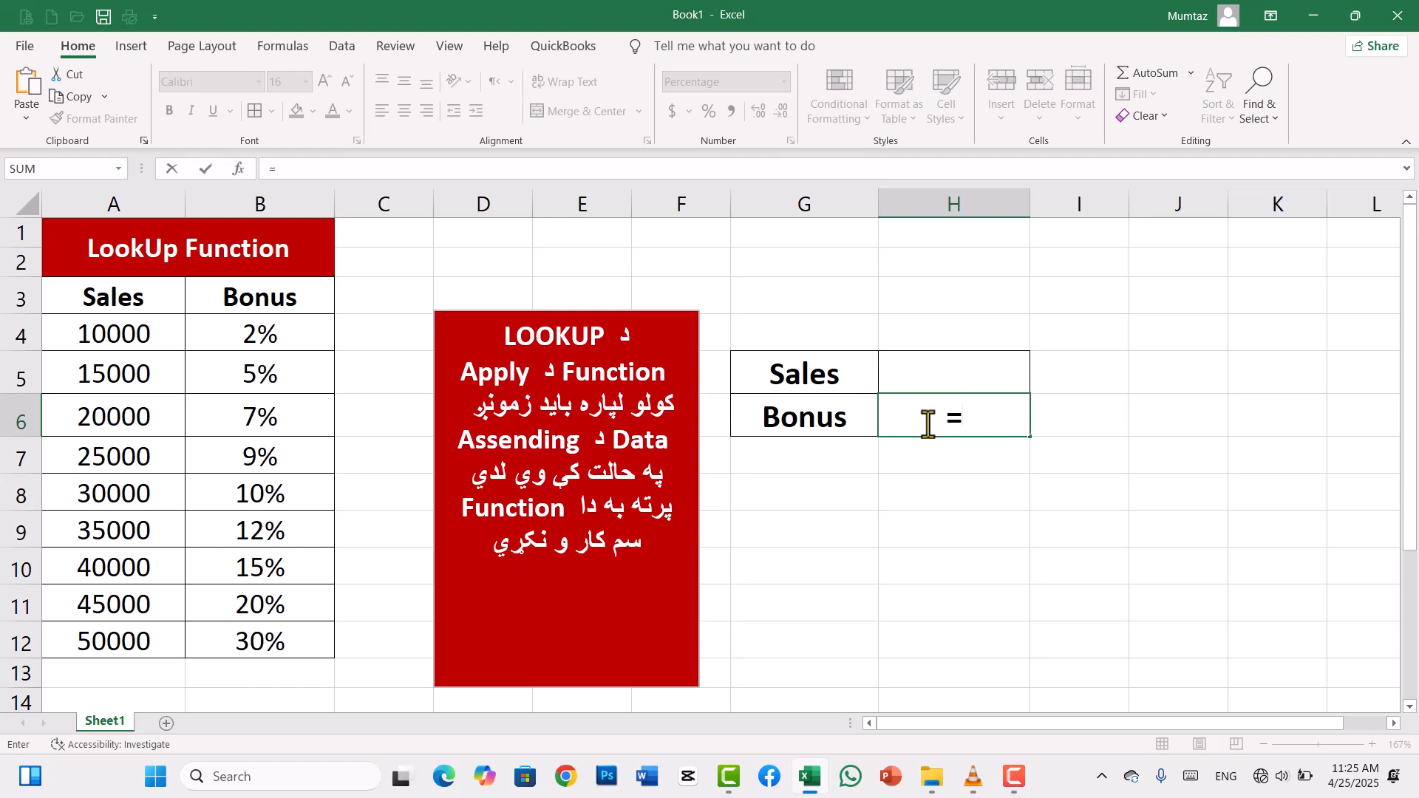
text(loo)
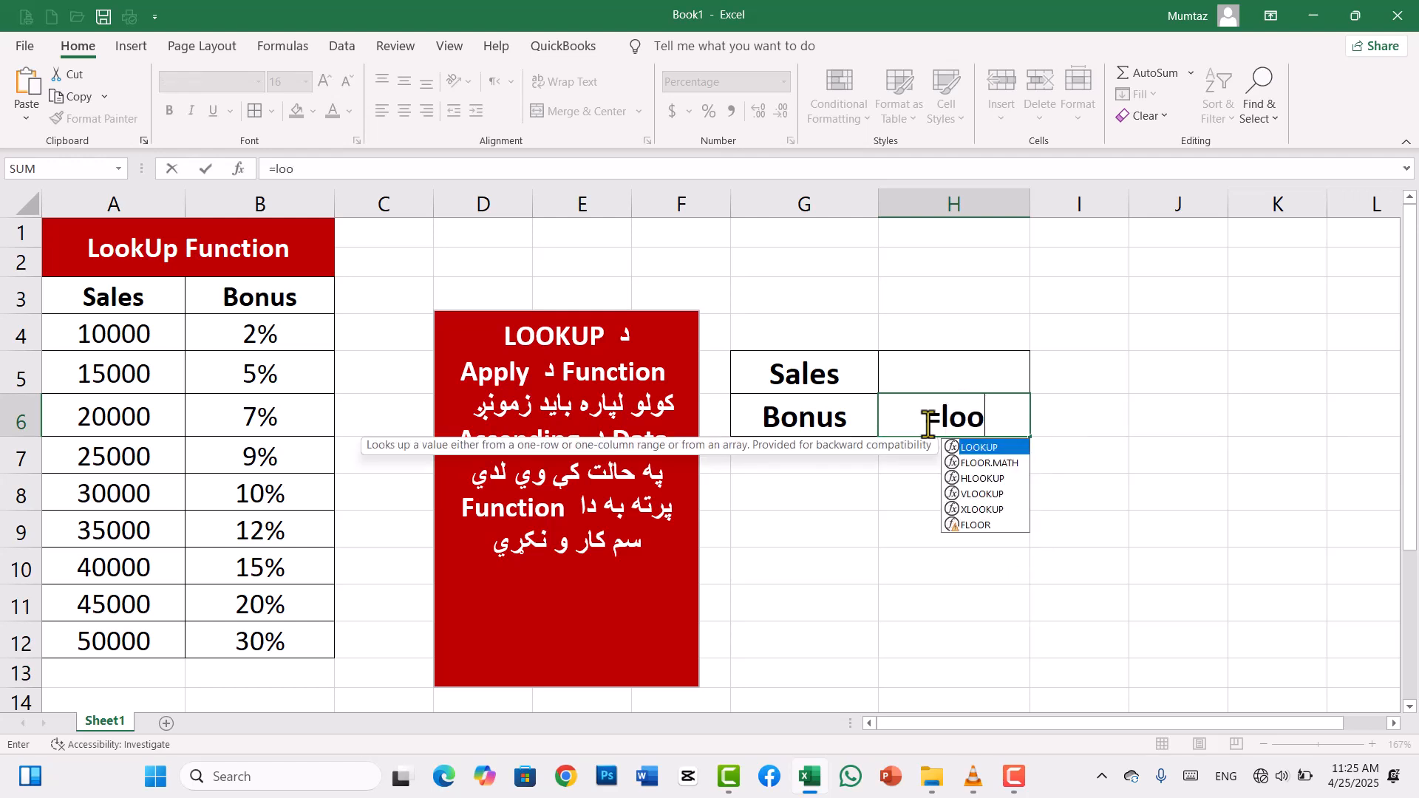
key(Tab)
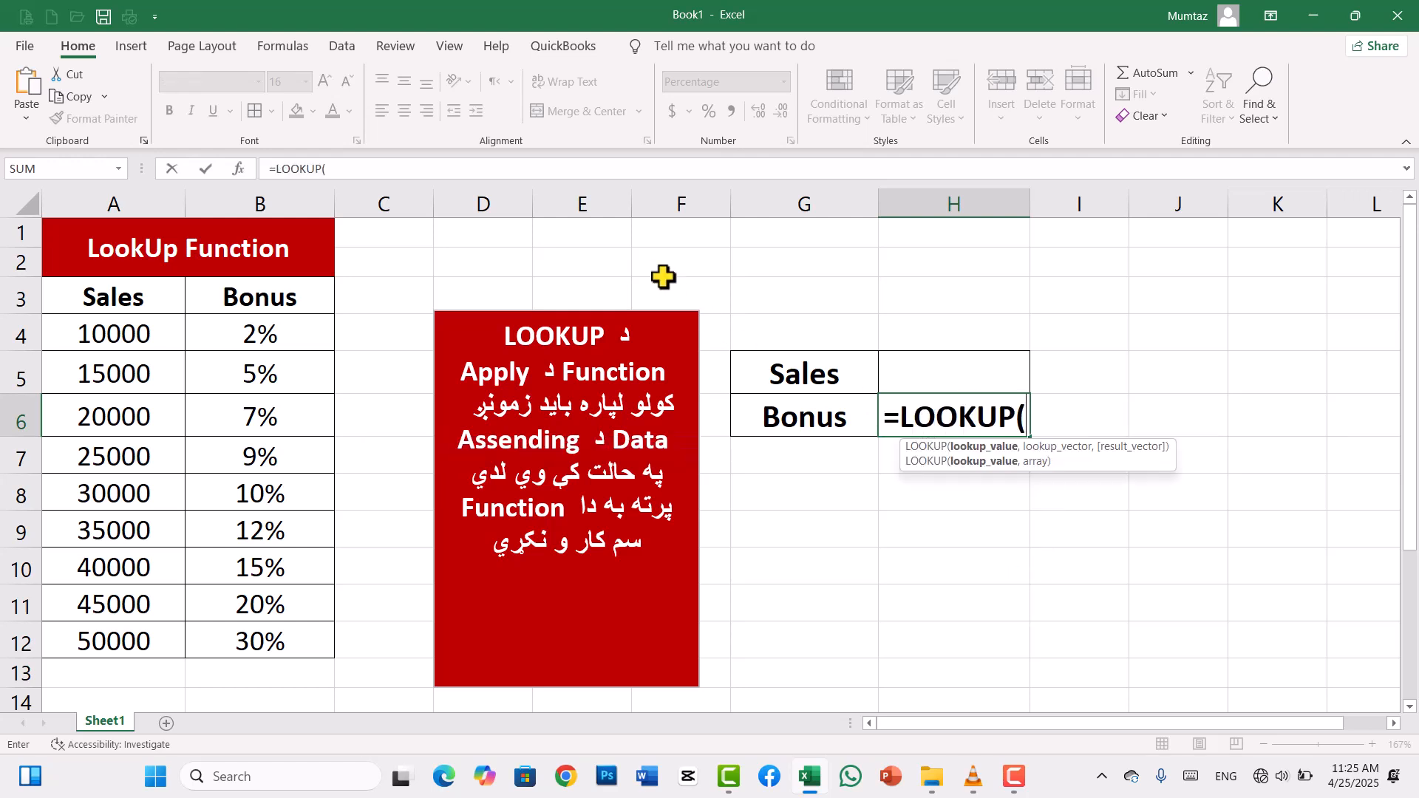
key(F9)
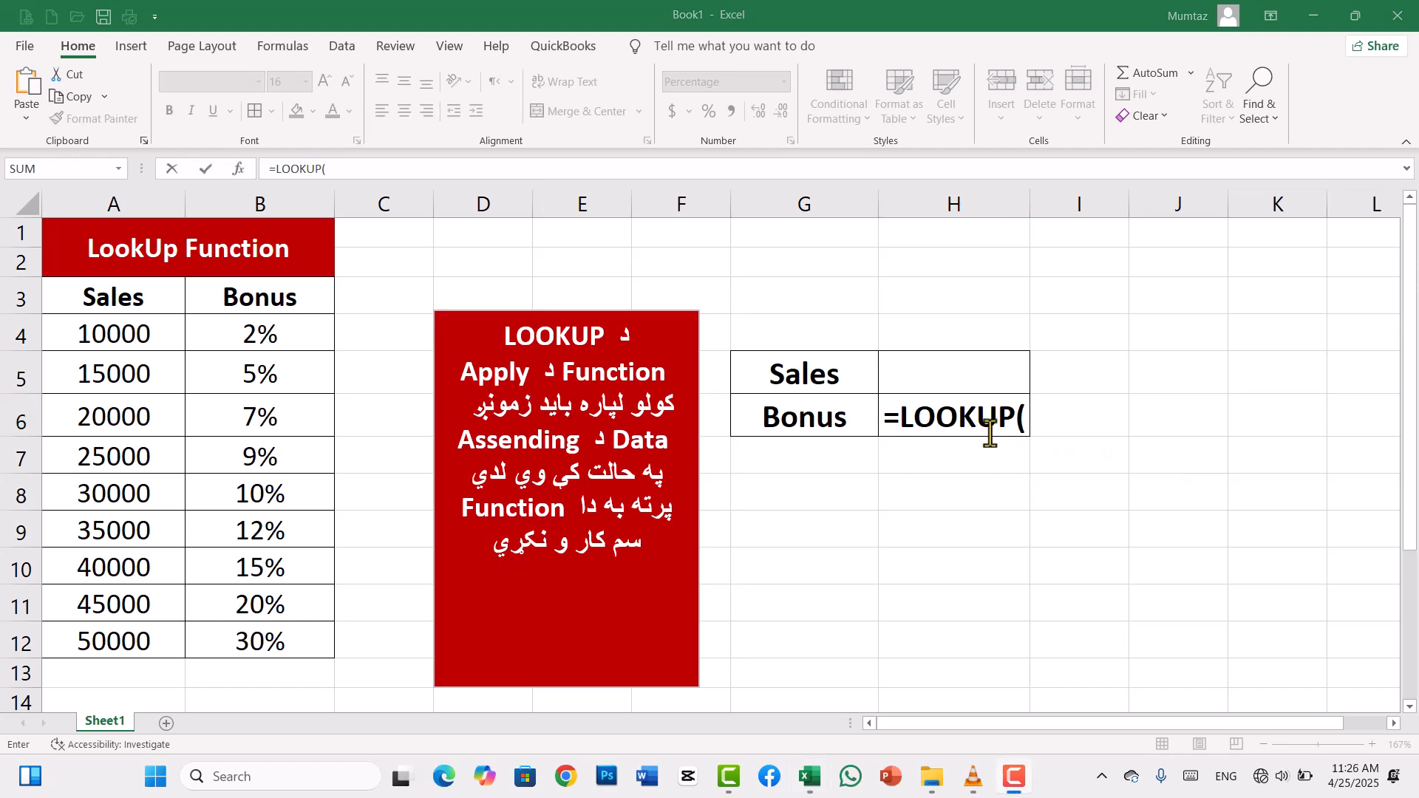
click(1027, 416)
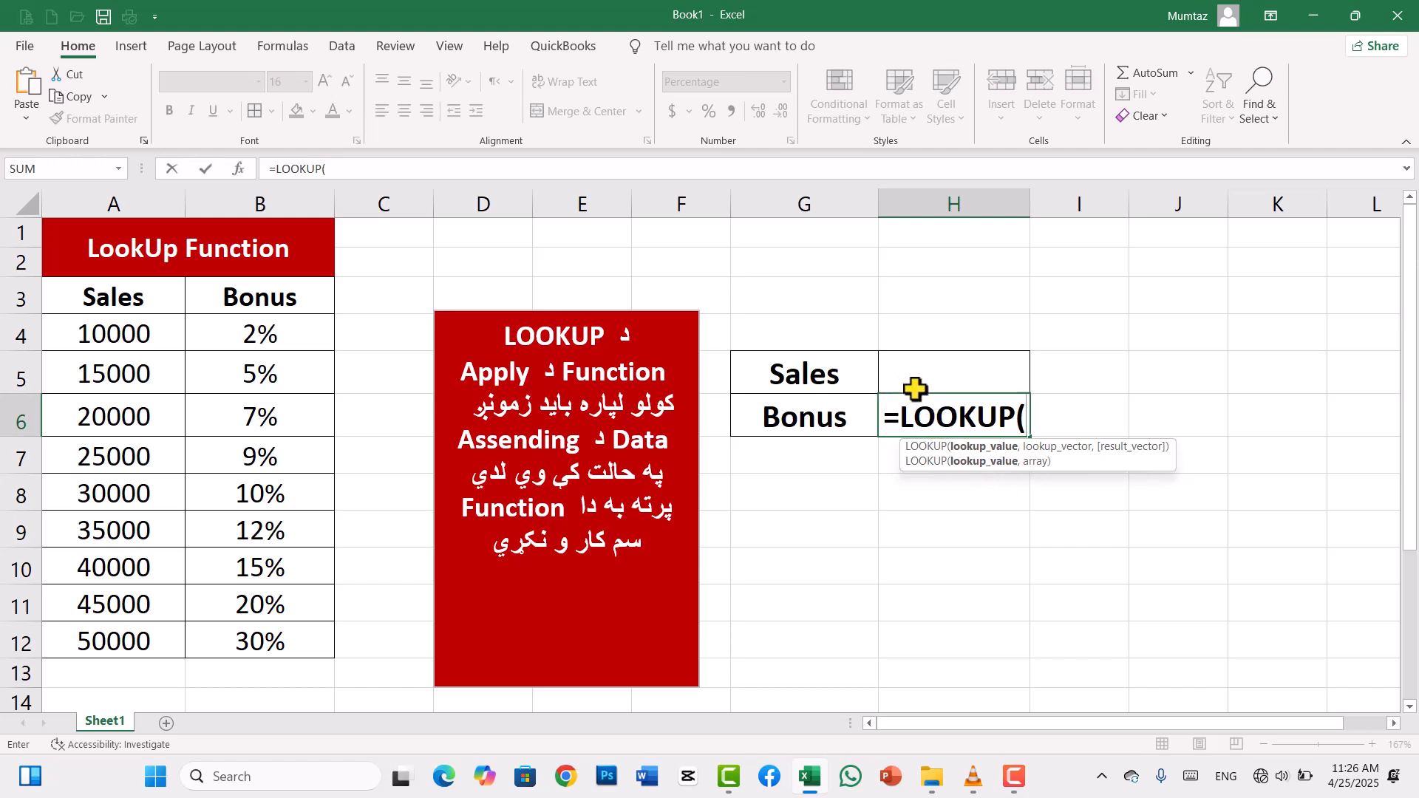
key(F9)
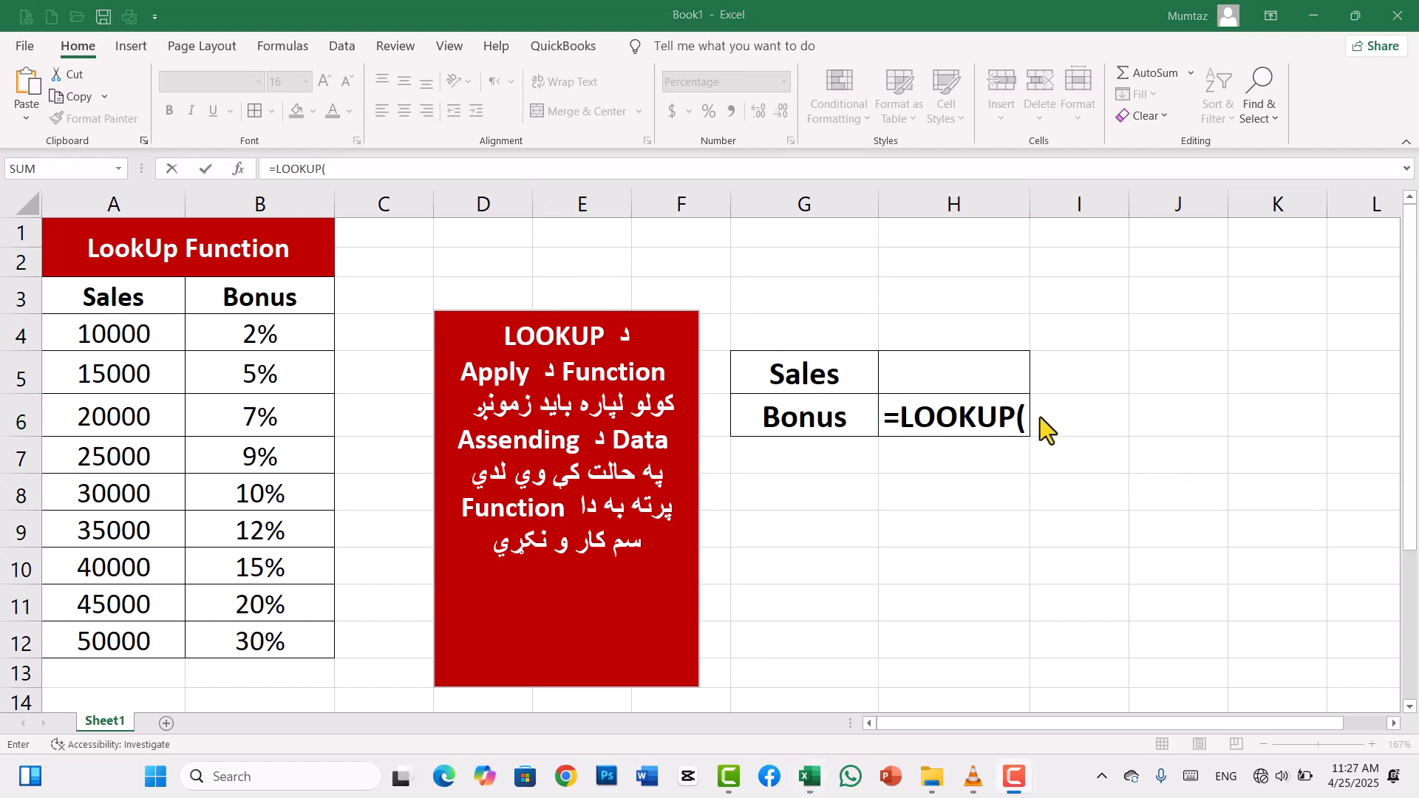
click(1022, 419)
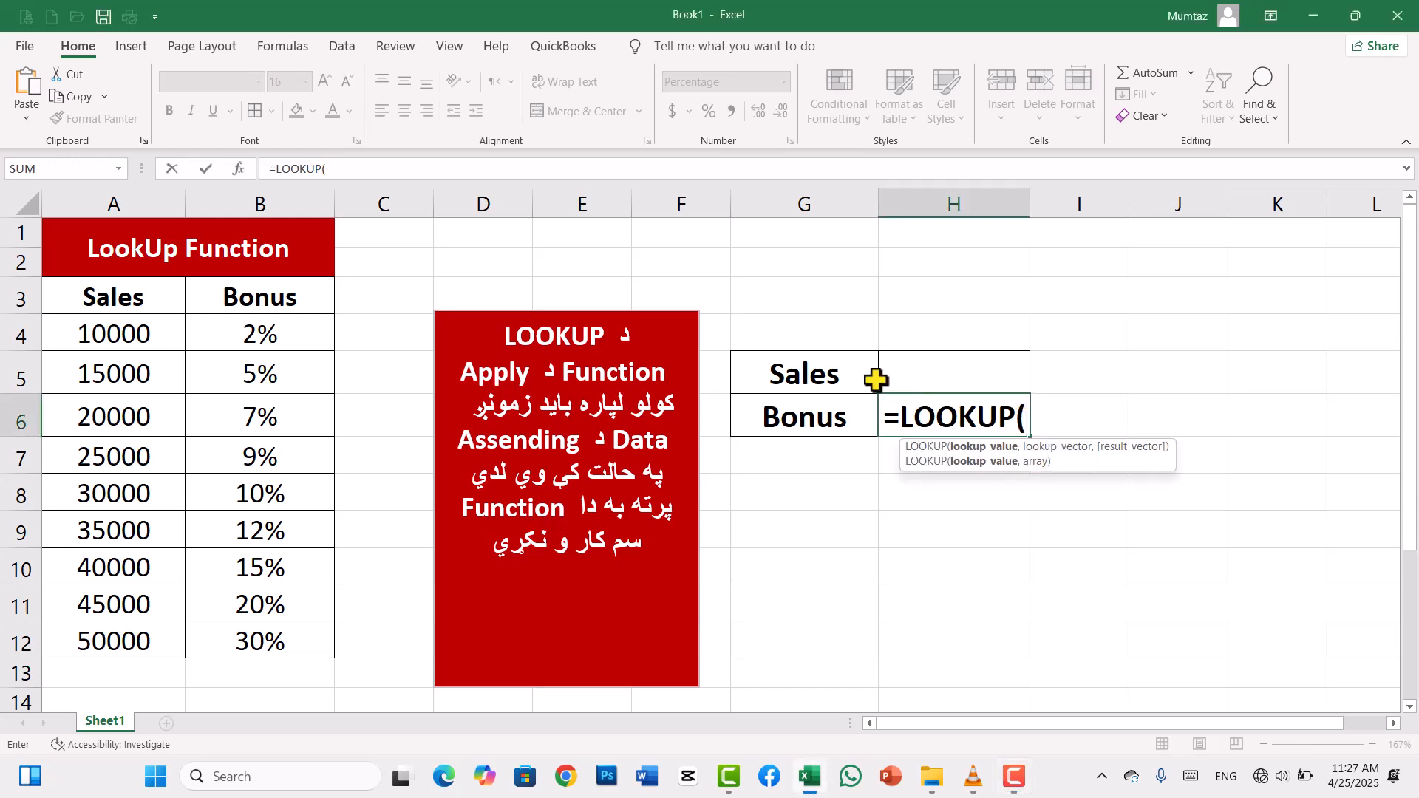
click(946, 372)
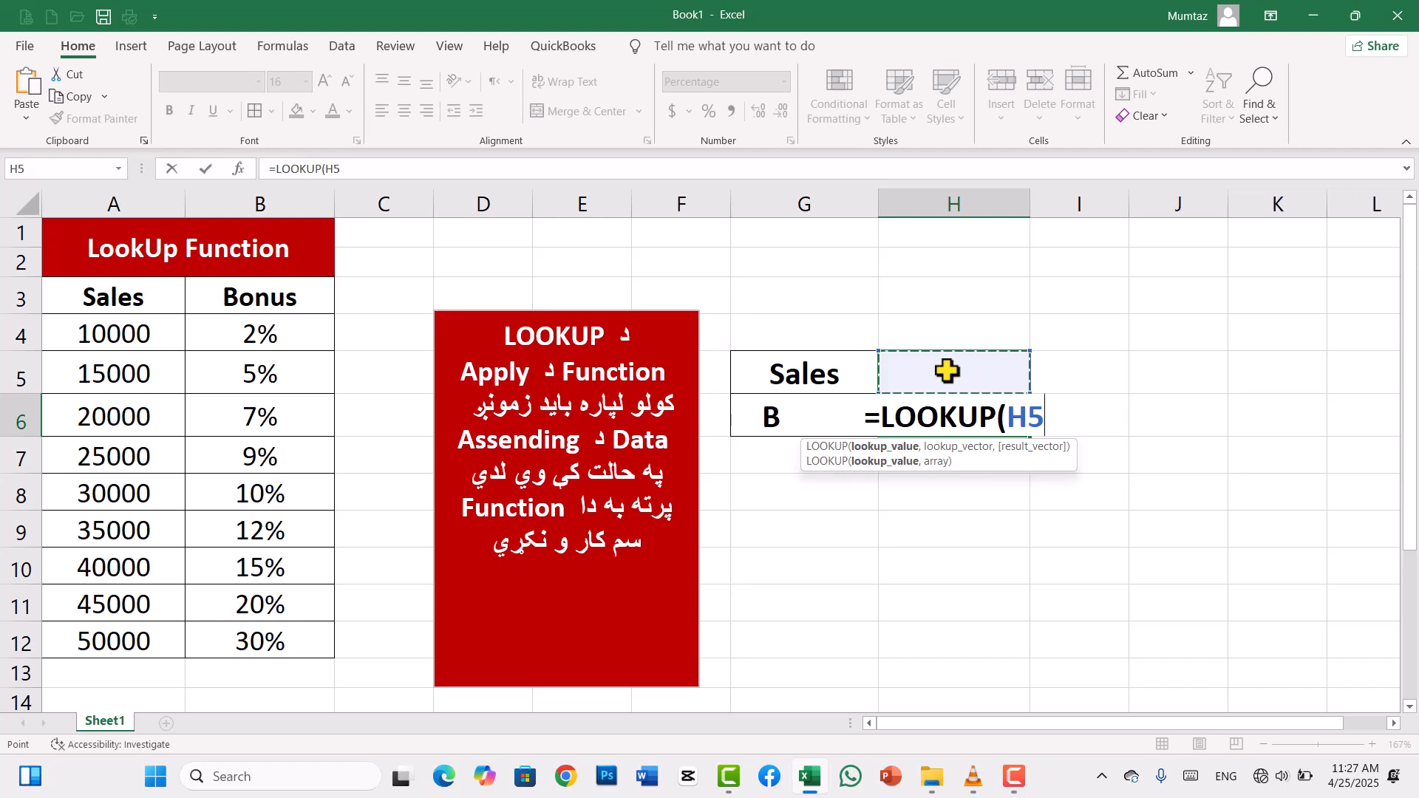
text(,)
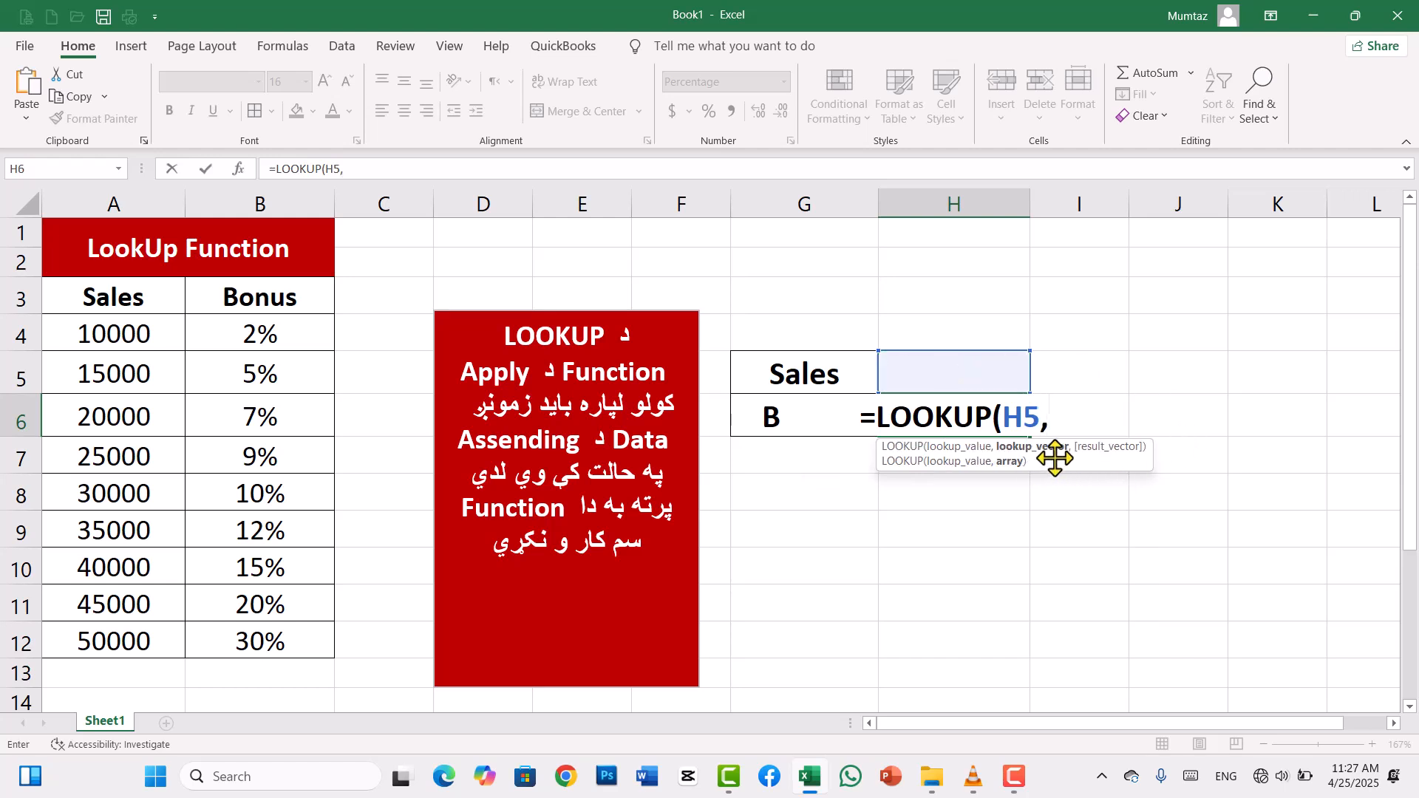
drag(139, 334, 297, 637)
text())
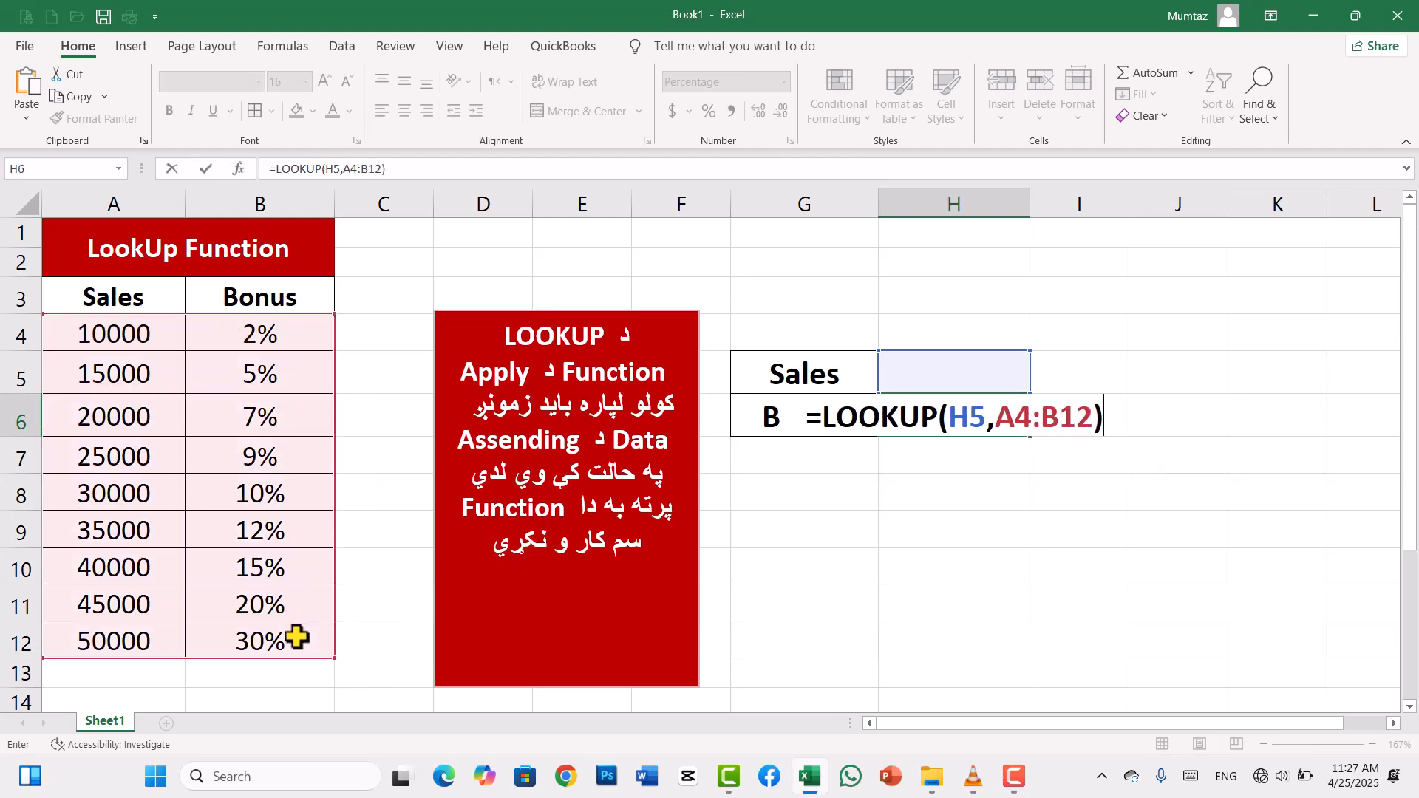
key(Return)
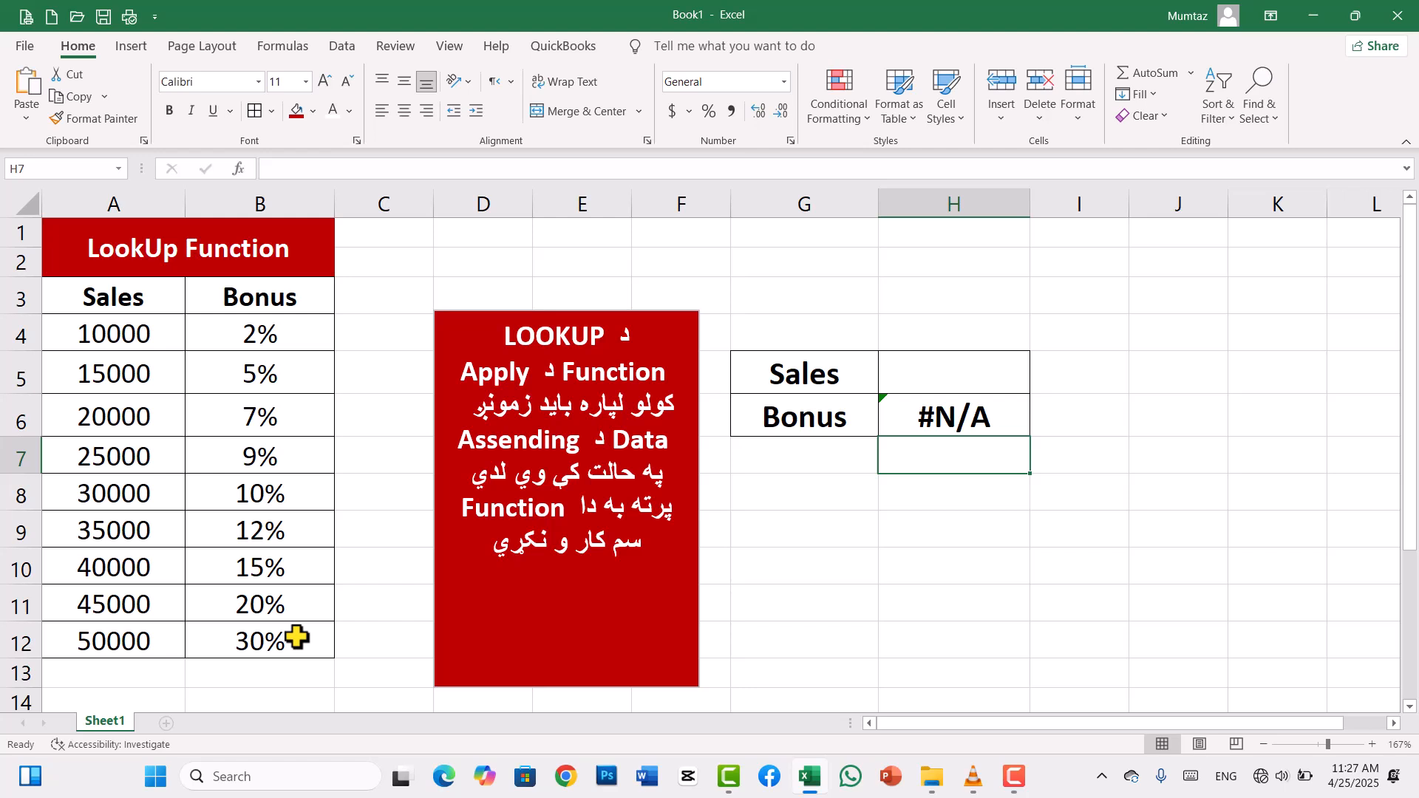
- Test the bonus lookup by entering 20000 and then 10000 as the Sales value in H5
click(932, 382)
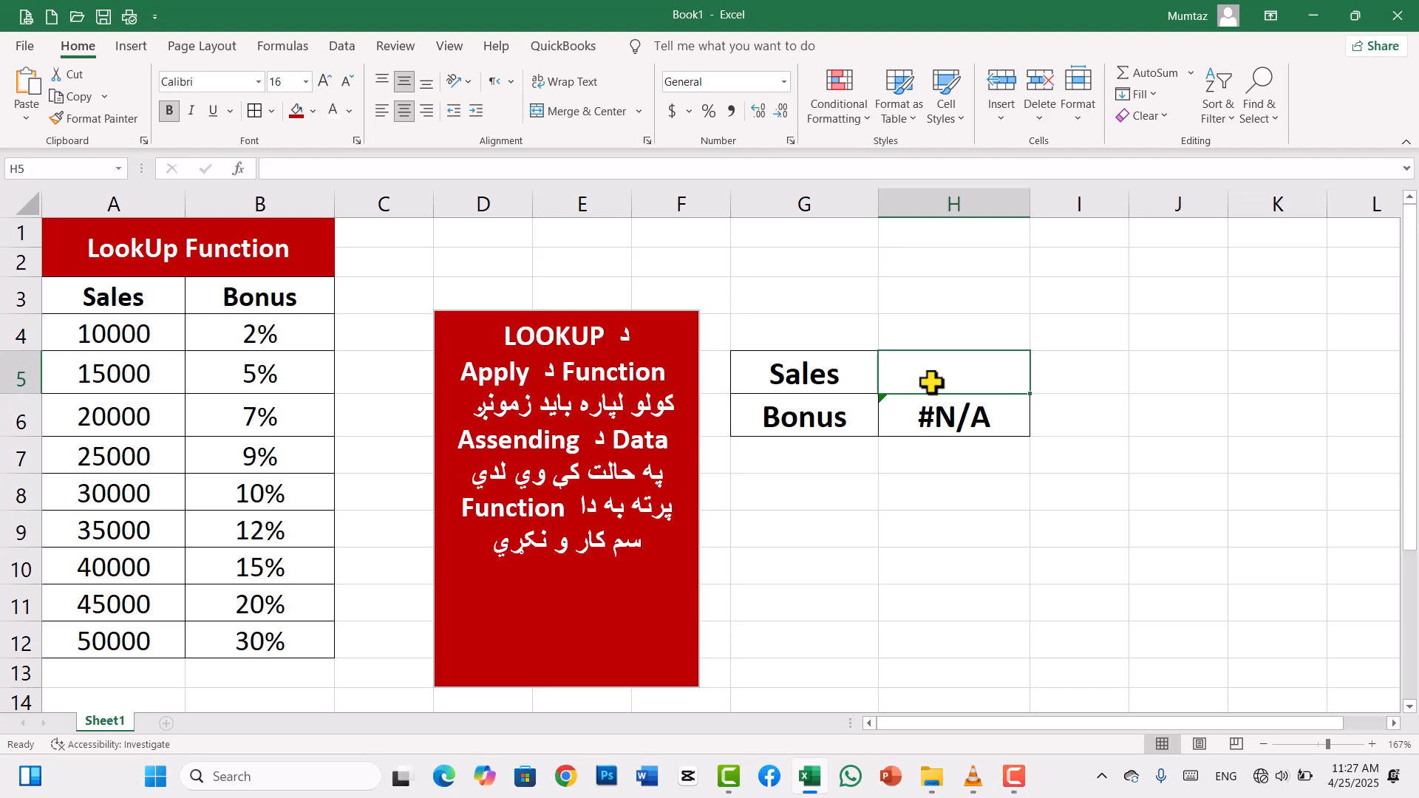
text(20000)
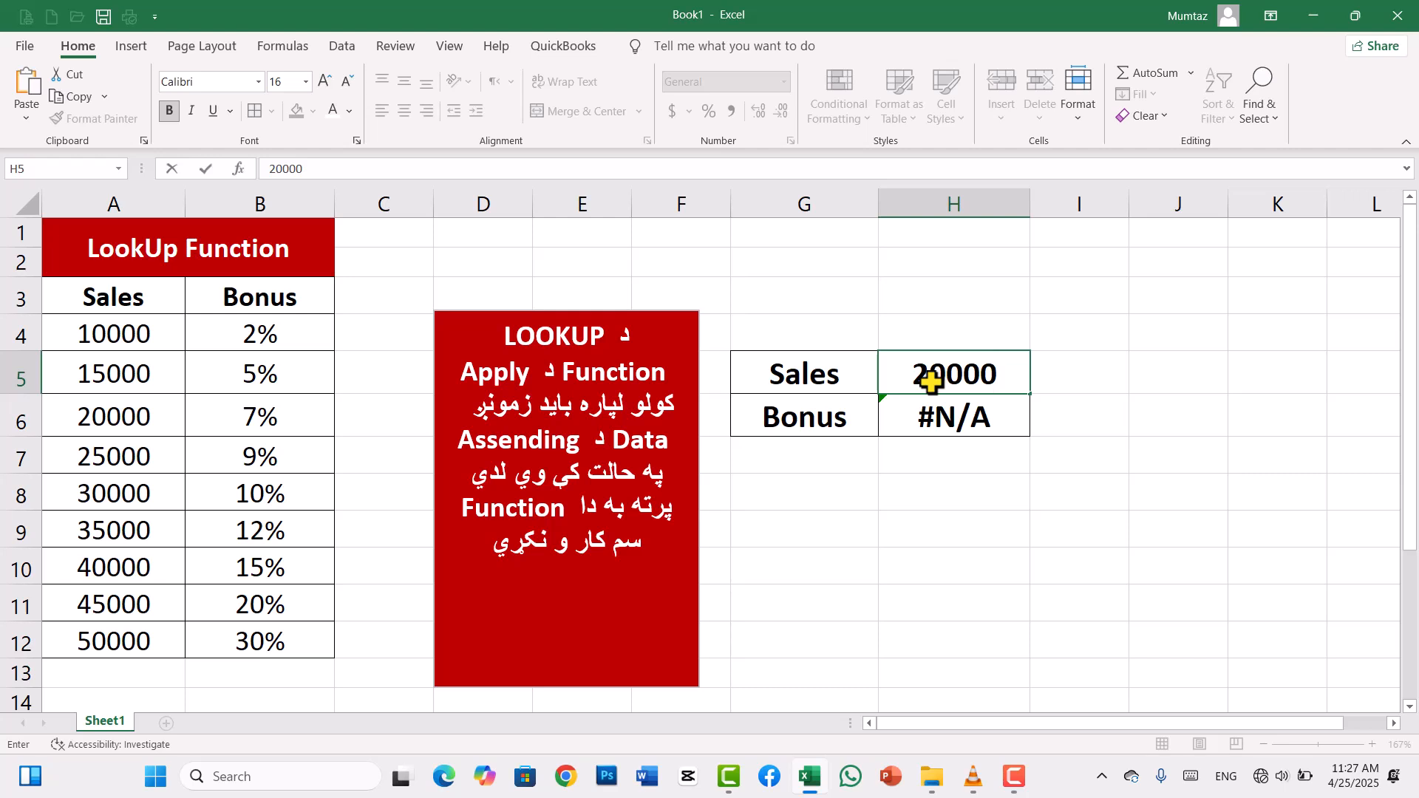
key(Return)
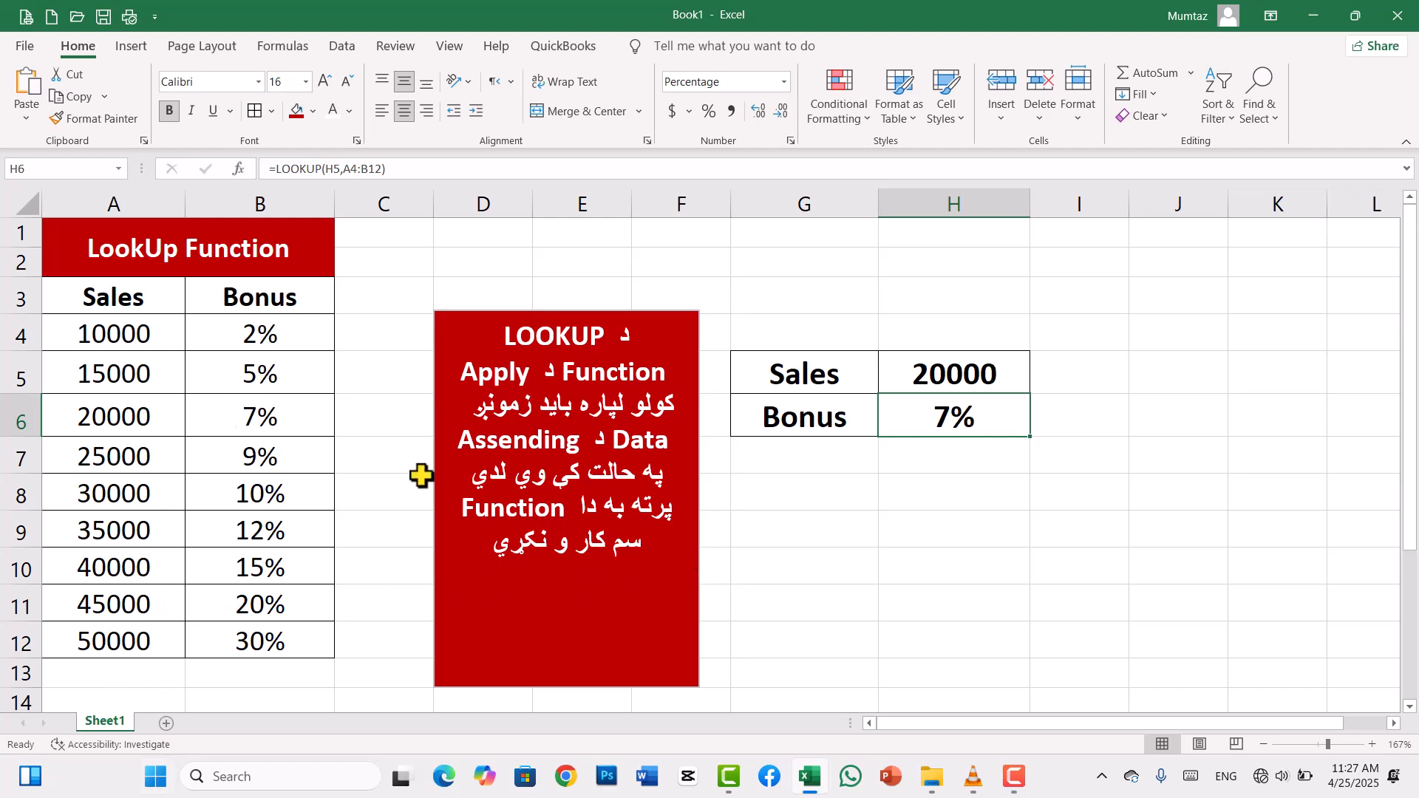
click(939, 377)
text(10000)
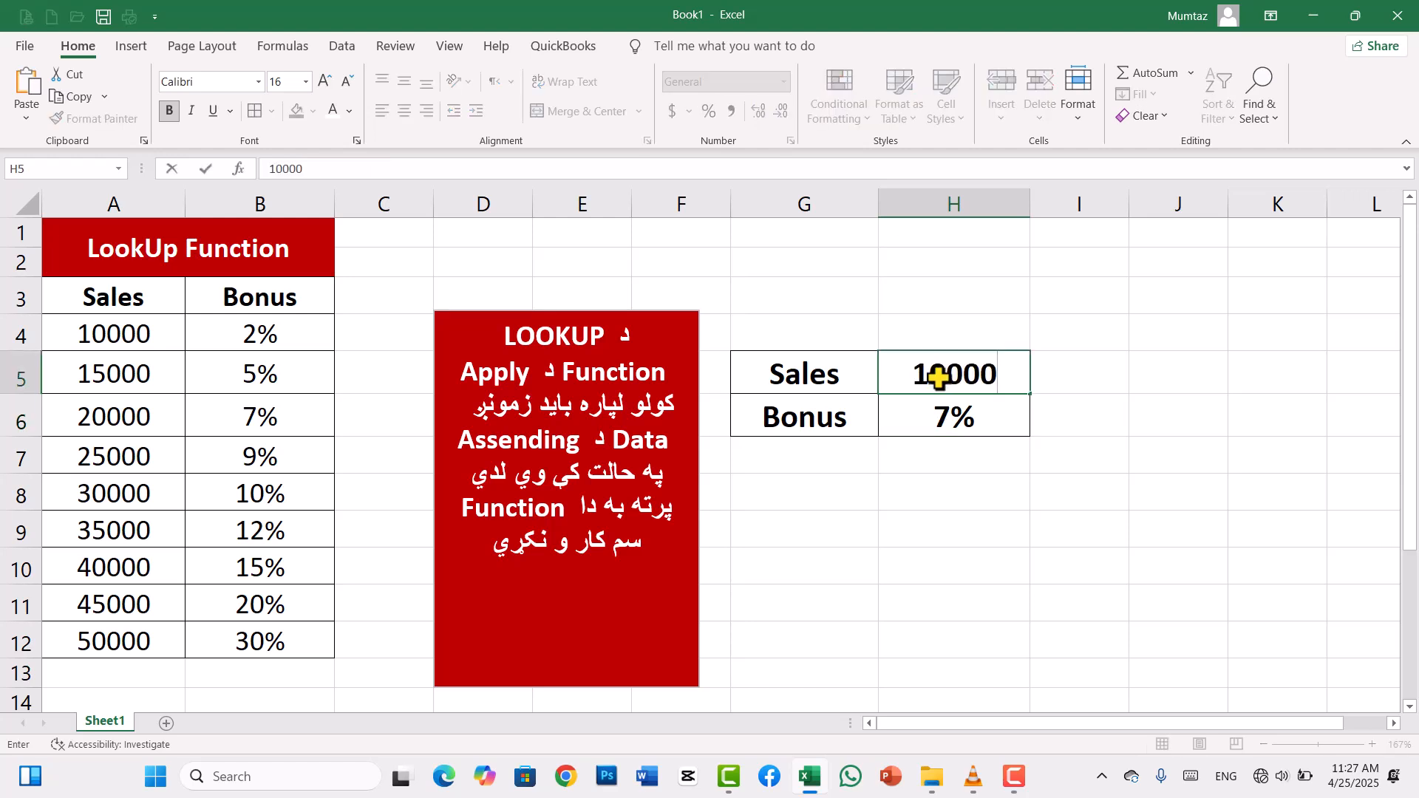
key(Return)
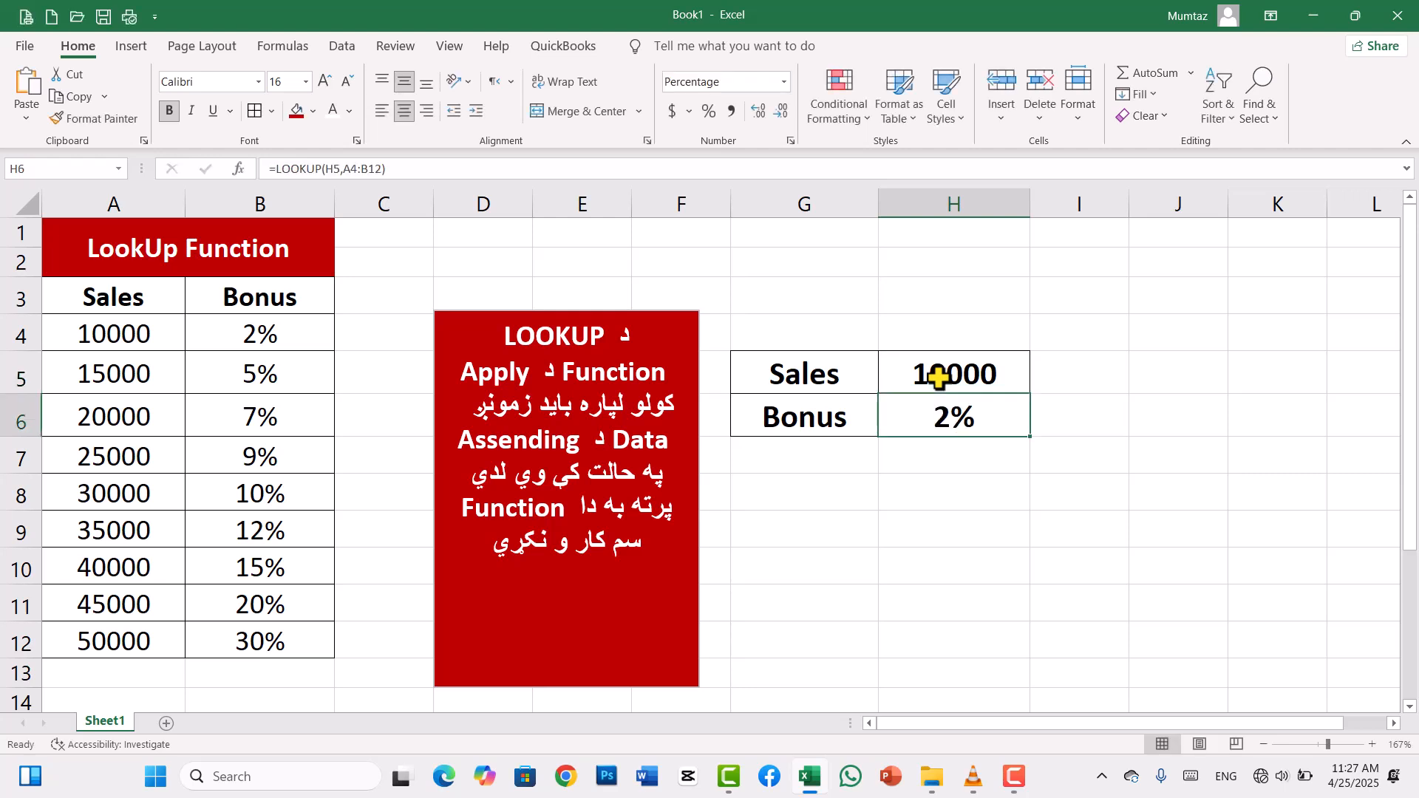
- Test the bonus lookup by entering 35000, 45000 and 50000 in turn as the Sales value in H5
click(938, 377)
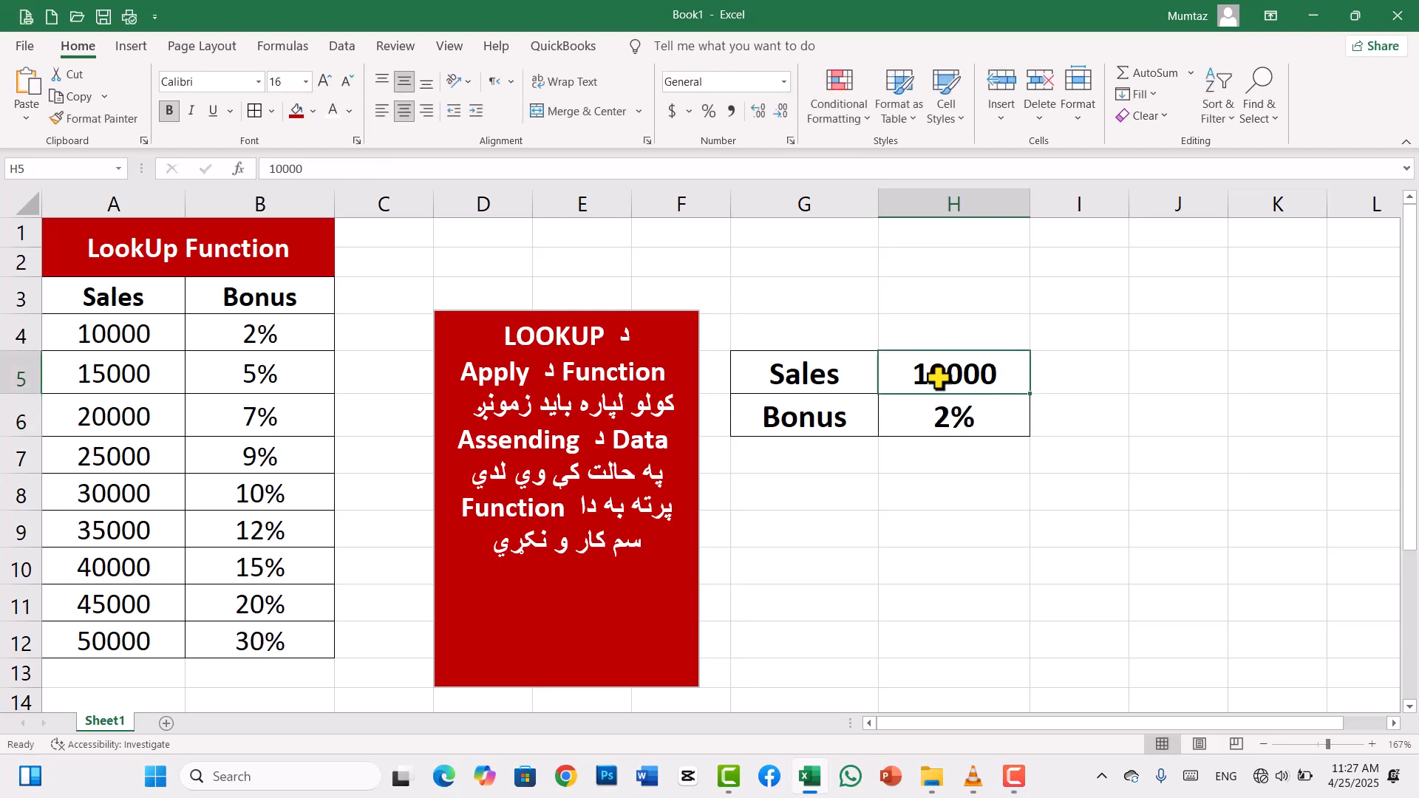
text(35000)
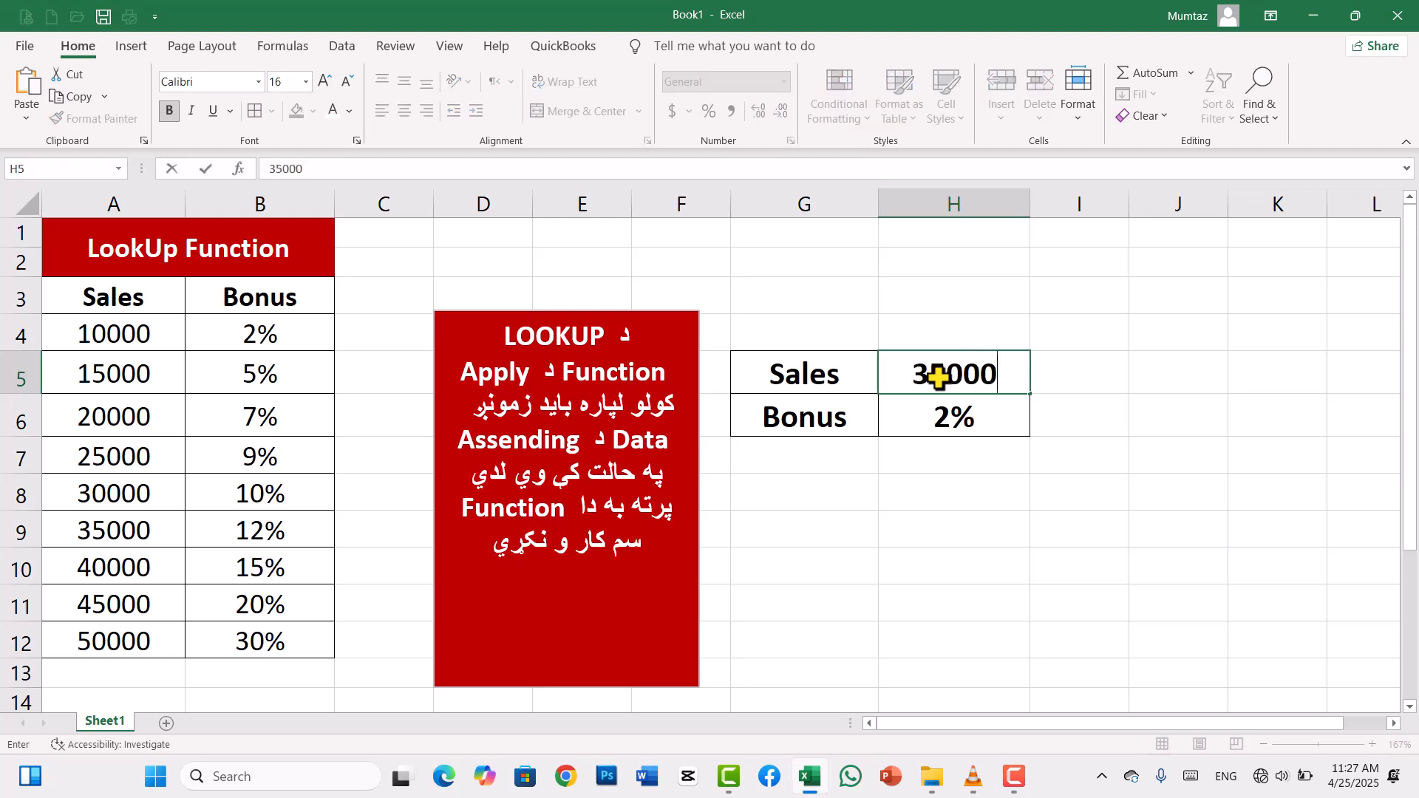
key(Return)
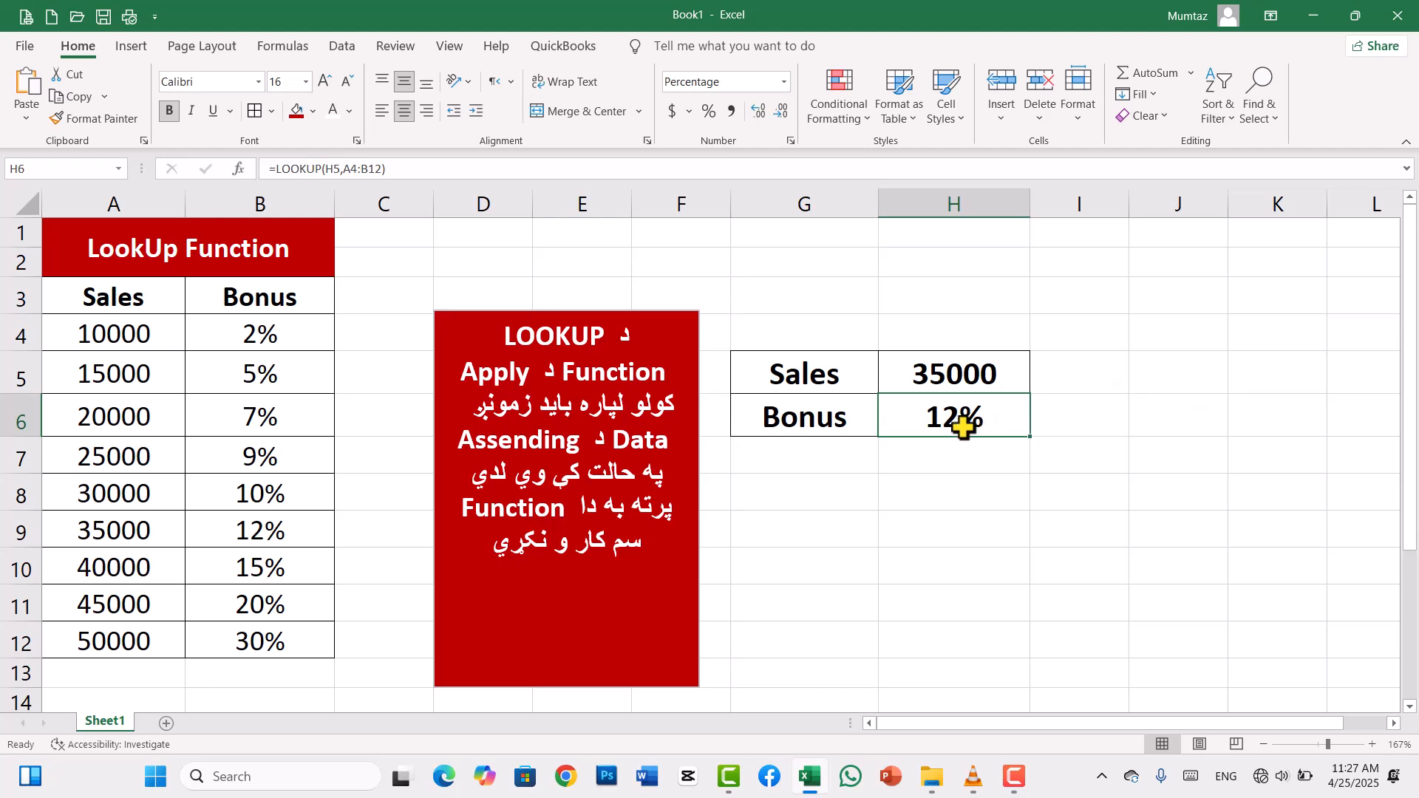
click(957, 370)
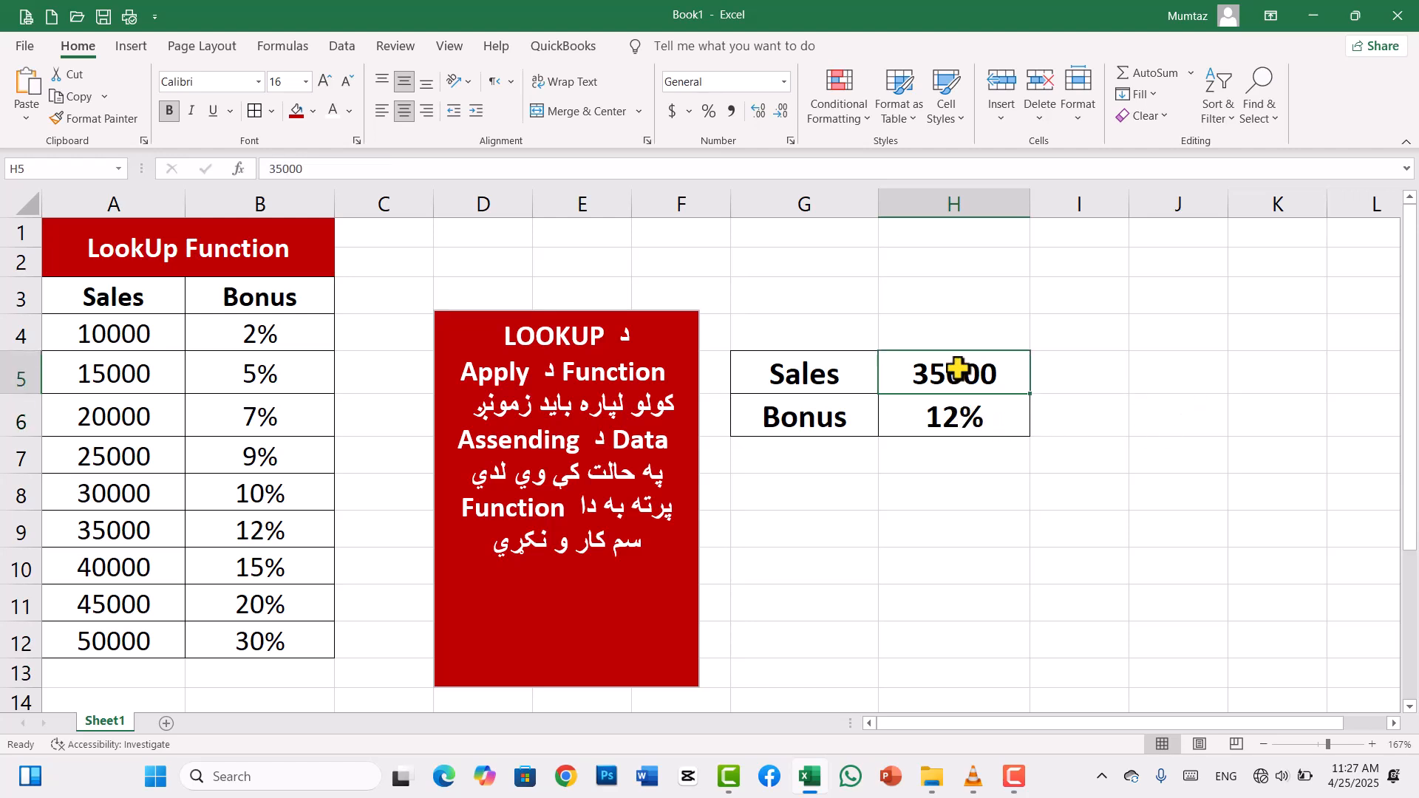
text(45000)
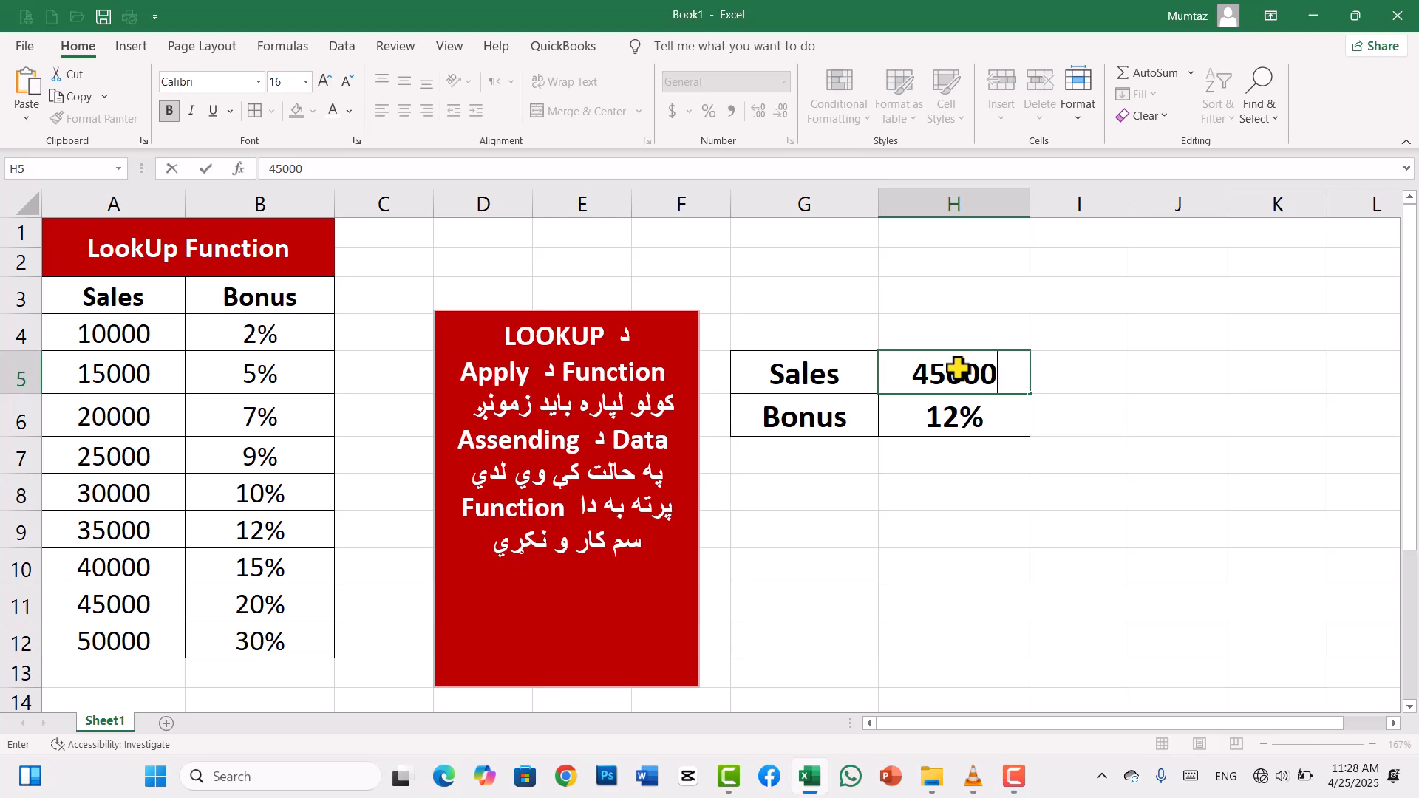
key(Return)
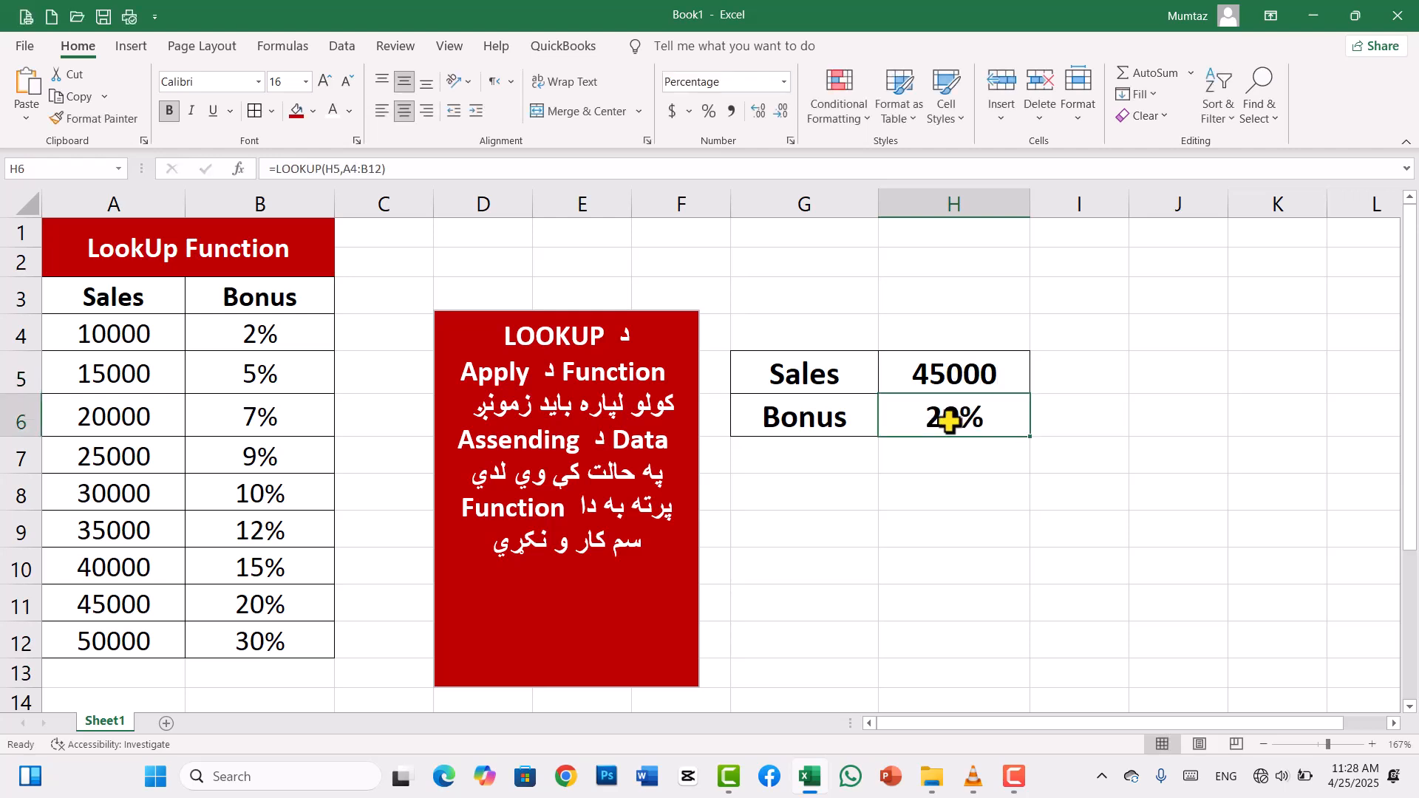
click(937, 377)
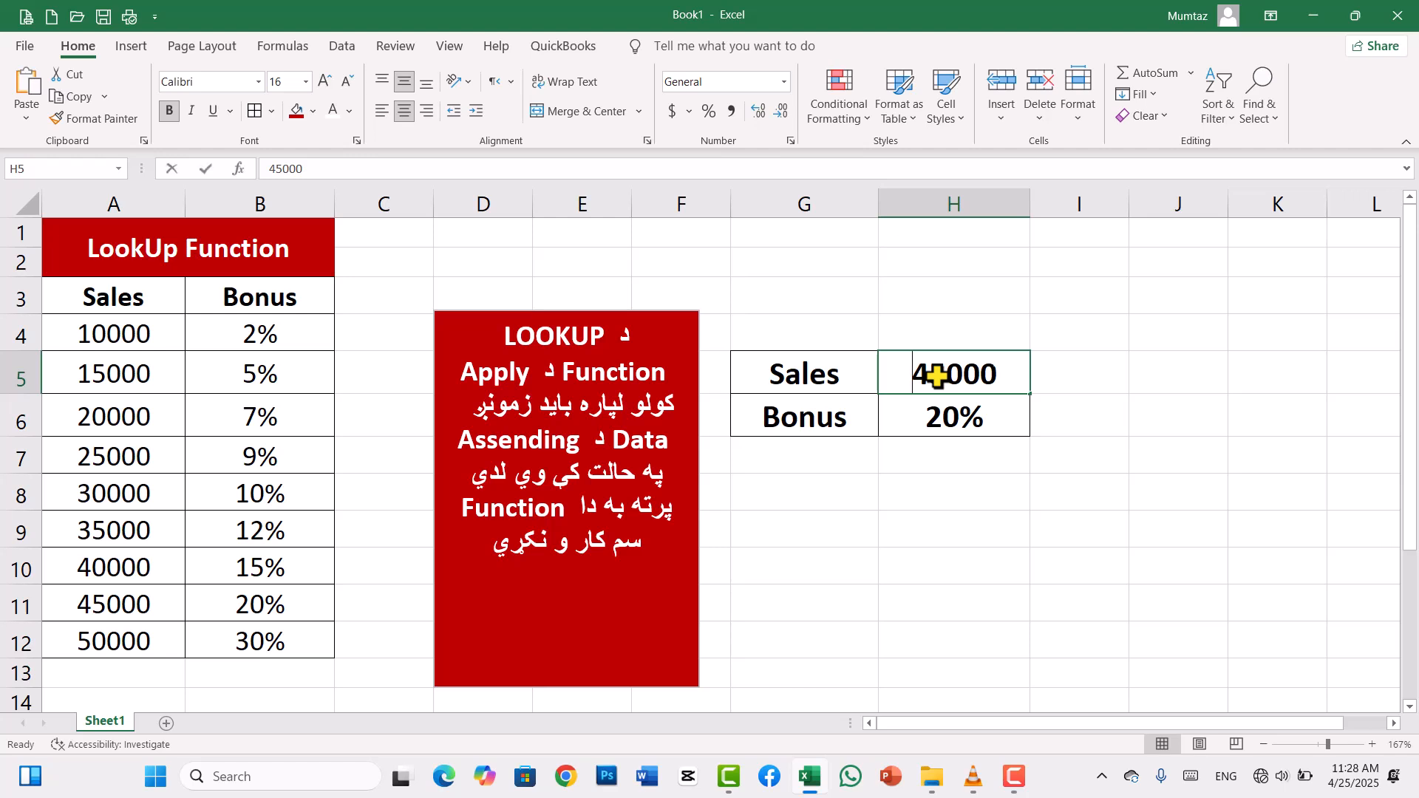
text(50000)
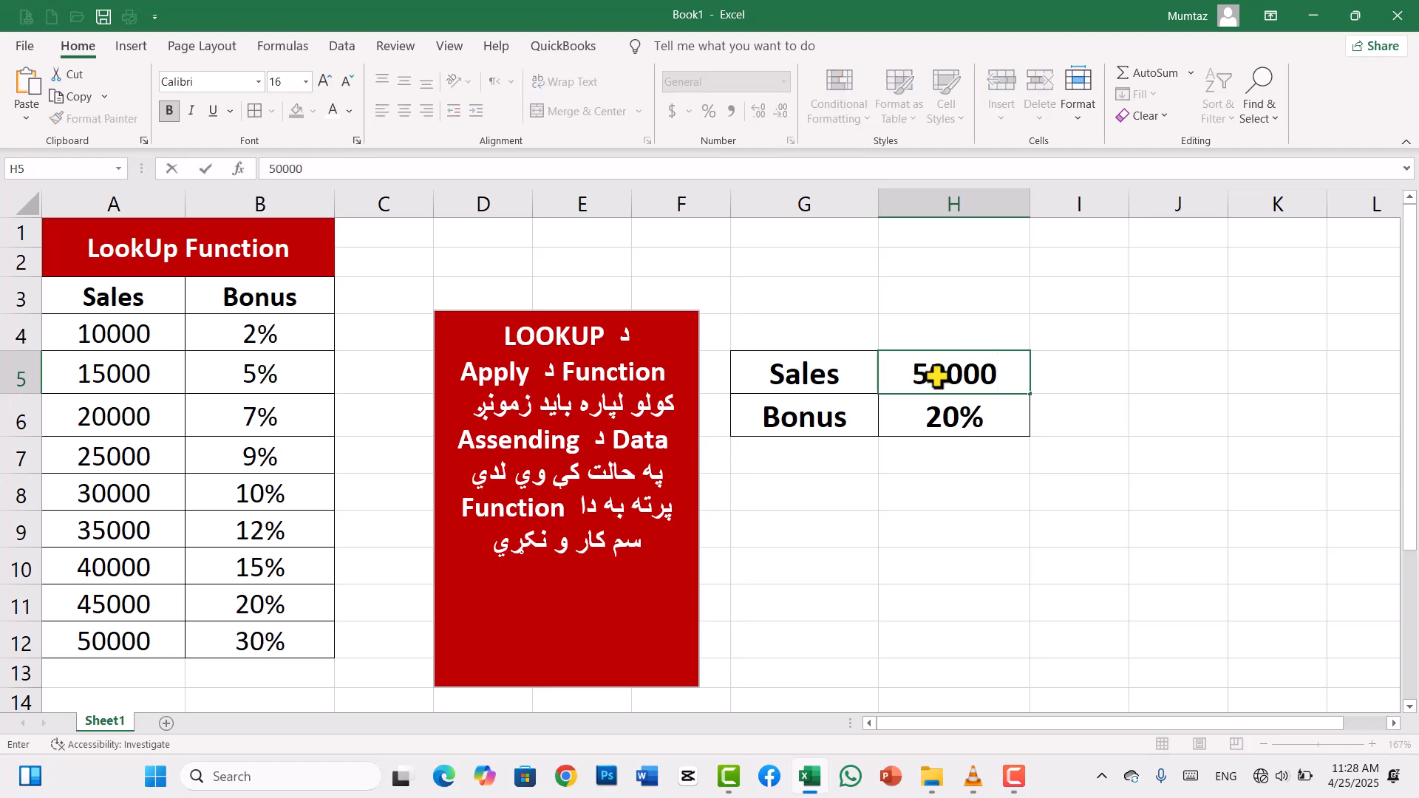
key(Return)
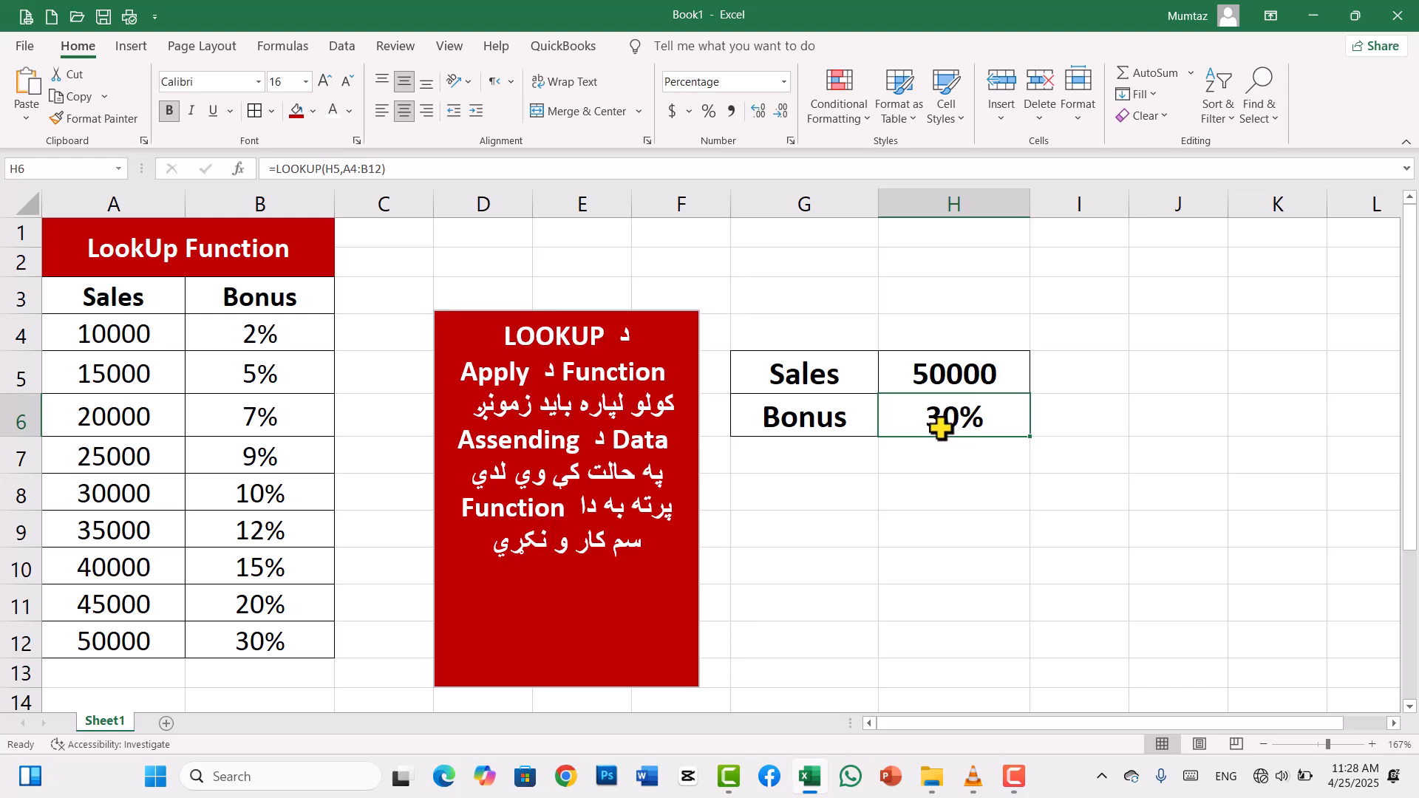
key(F10)
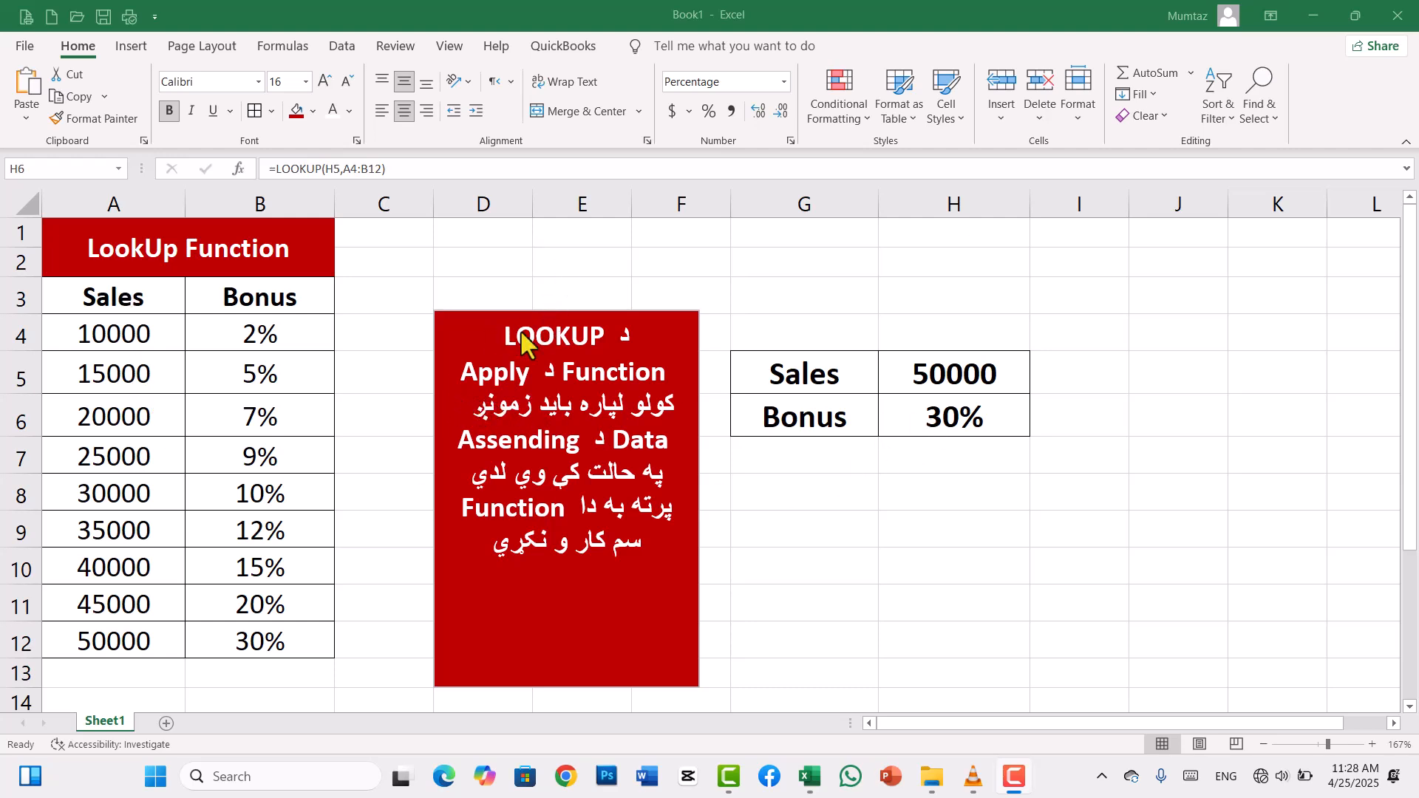
key(Down)
key(Down)
key(Down)
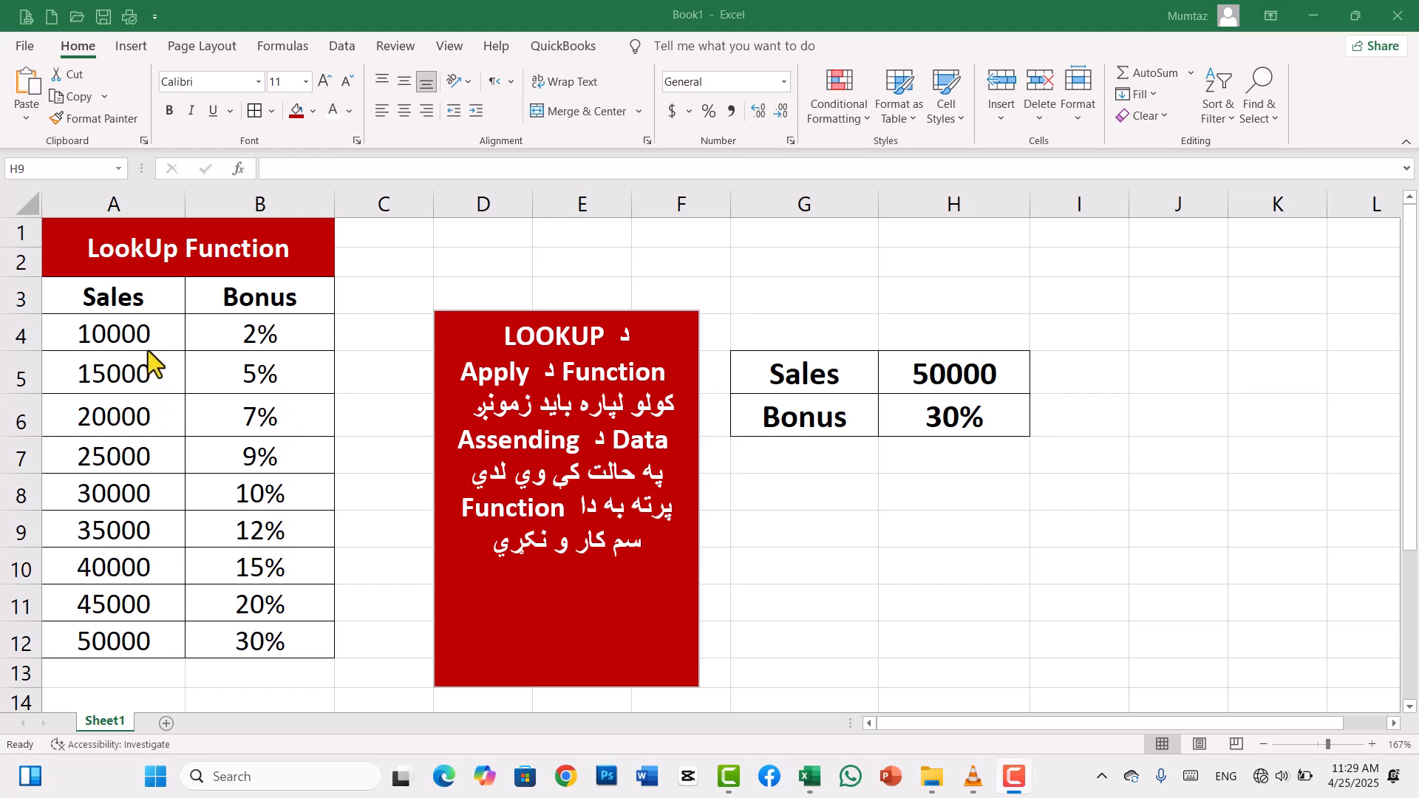
- Sort the Sales and Bonus rows in A4:B12 in descending order of Sales, then clear the selection
drag(143, 336, 249, 631)
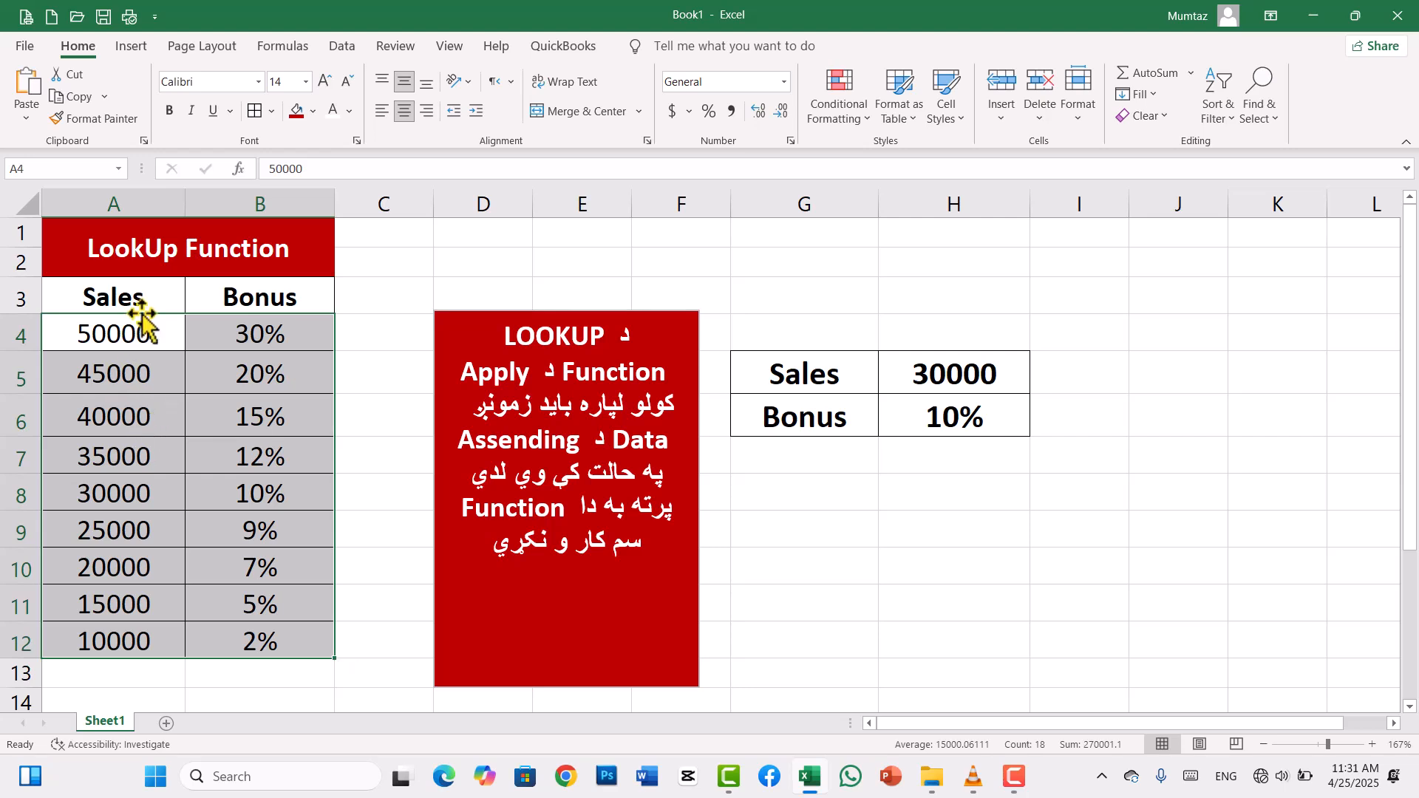
click(387, 385)
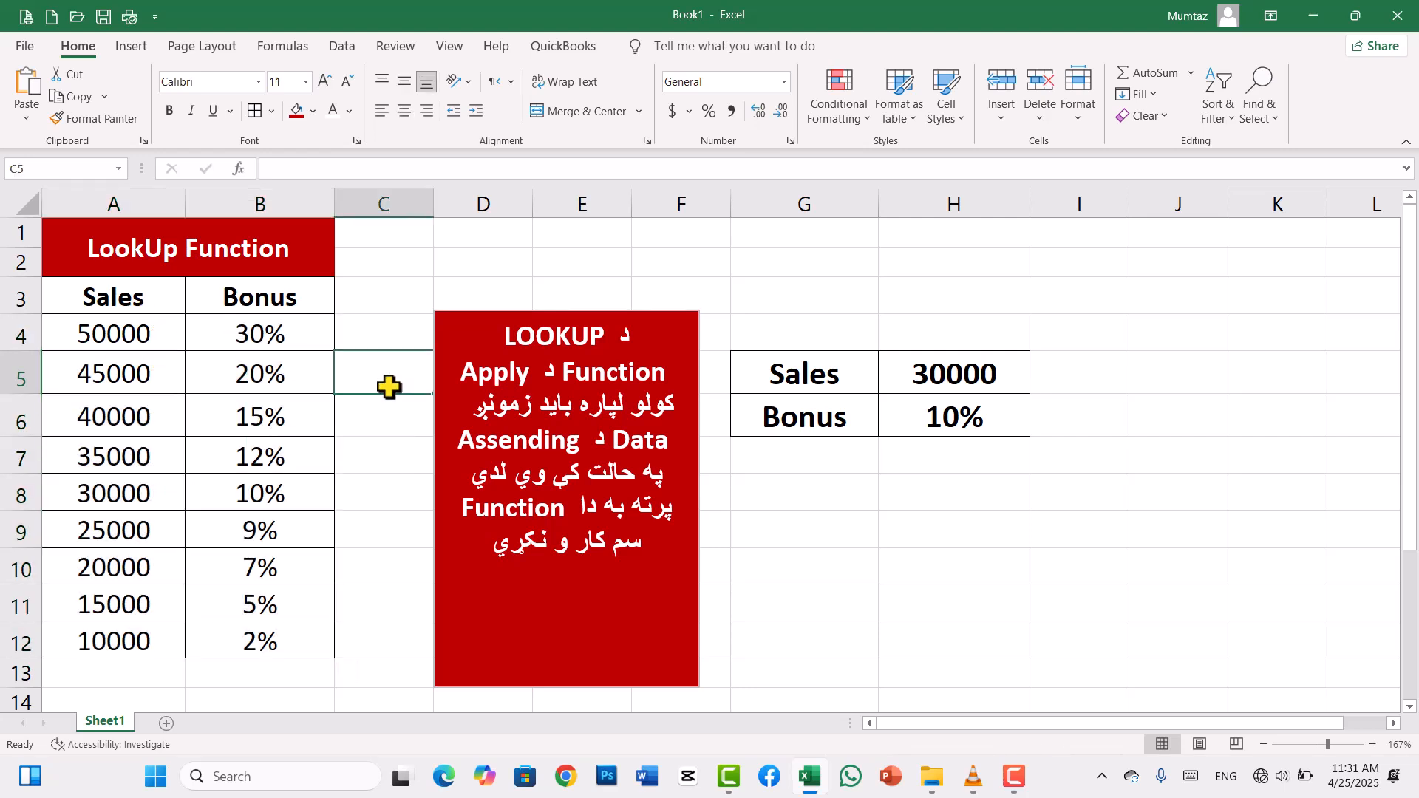
- Test the bonus lookup against the descending table by entering 20000 as the Sales value in H5
click(946, 380)
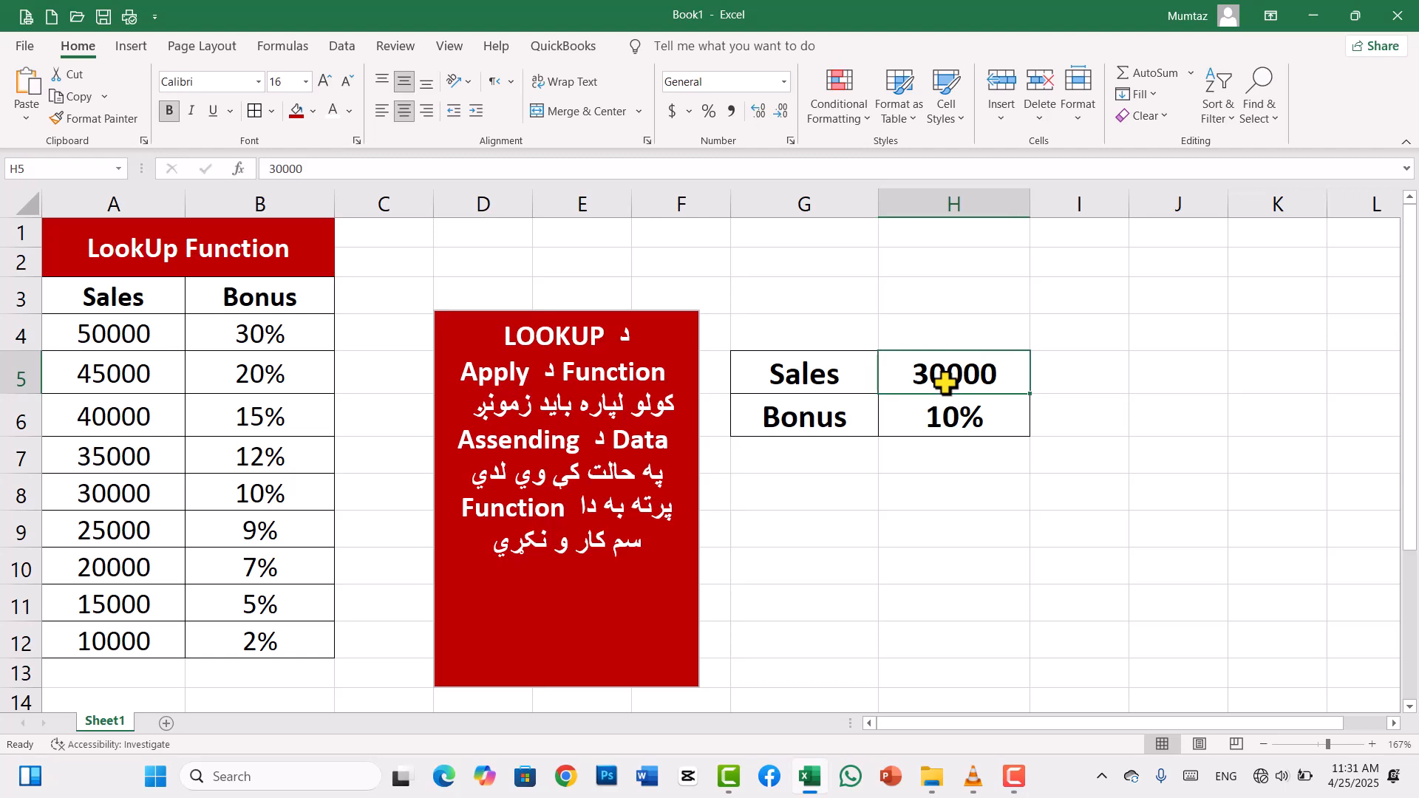
text(20000)
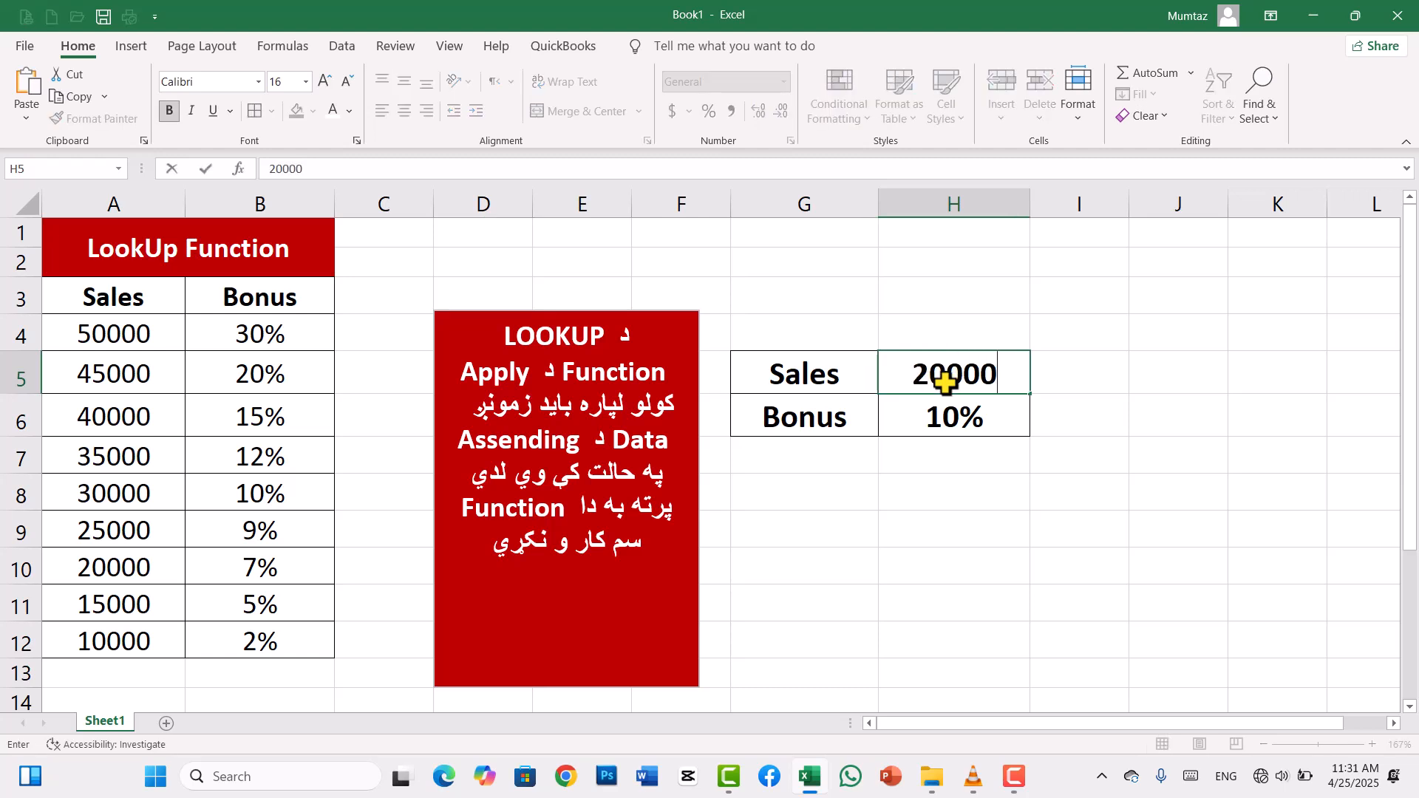
key(Return)
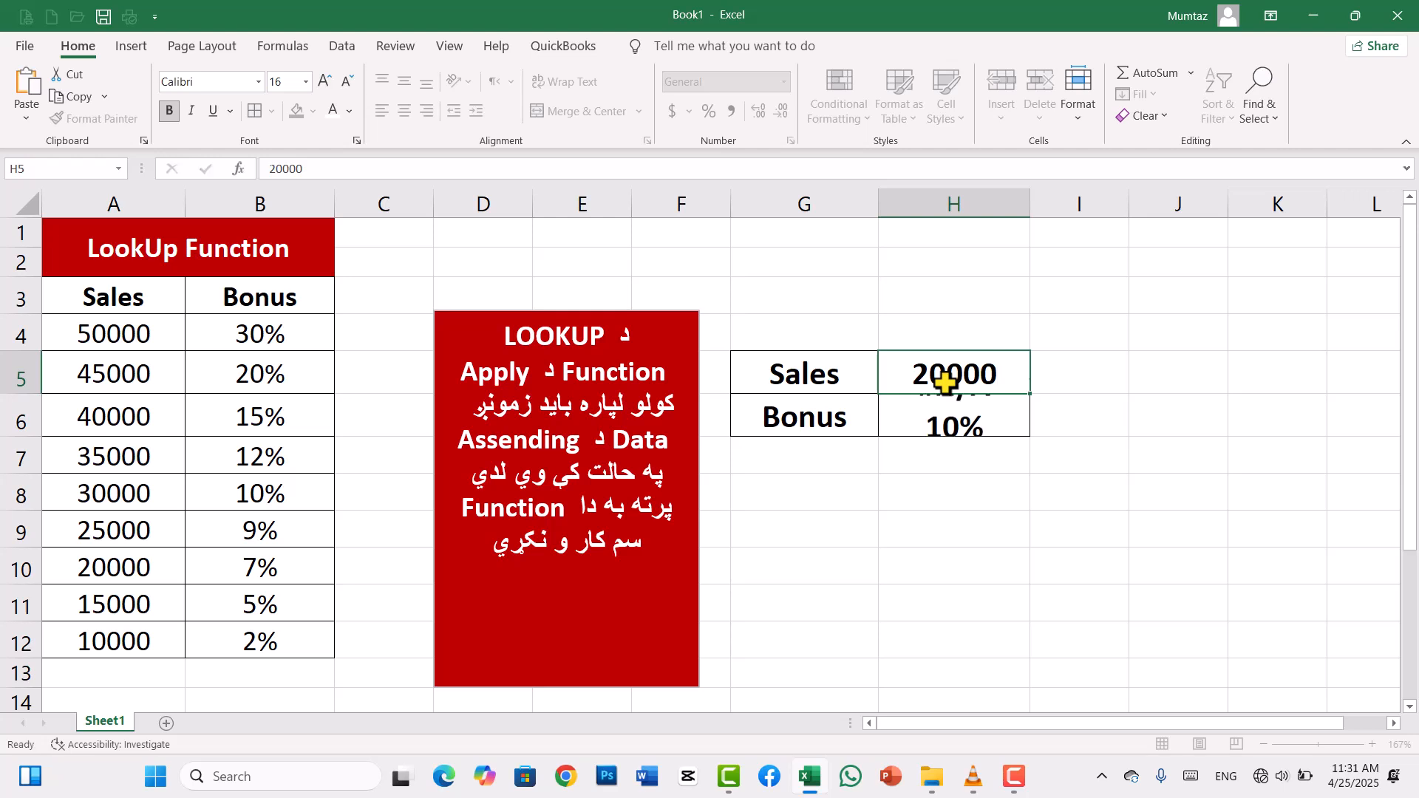